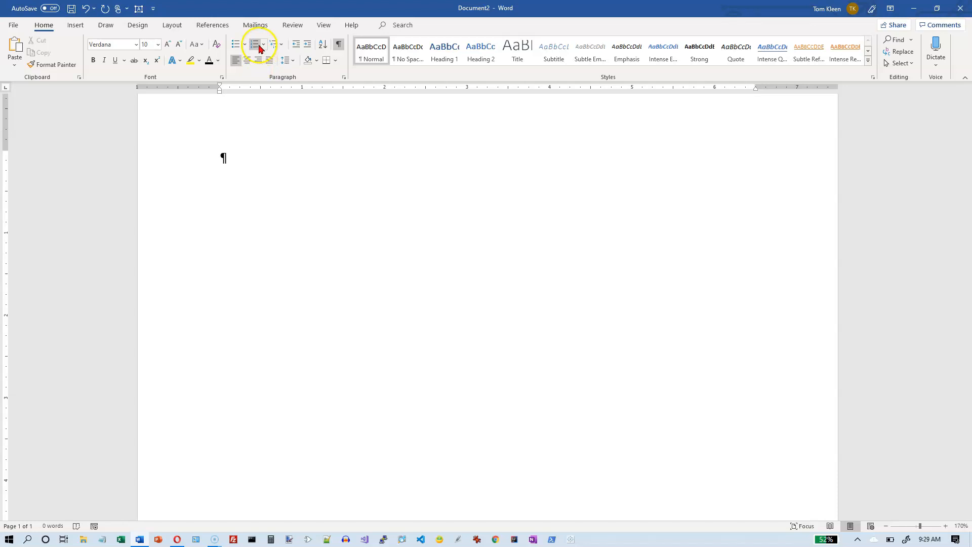
# Step: Start an automatically numbered list with "1." in the document's first paragraph
pyautogui.click(226, 156)
pyautogui.write('1.')
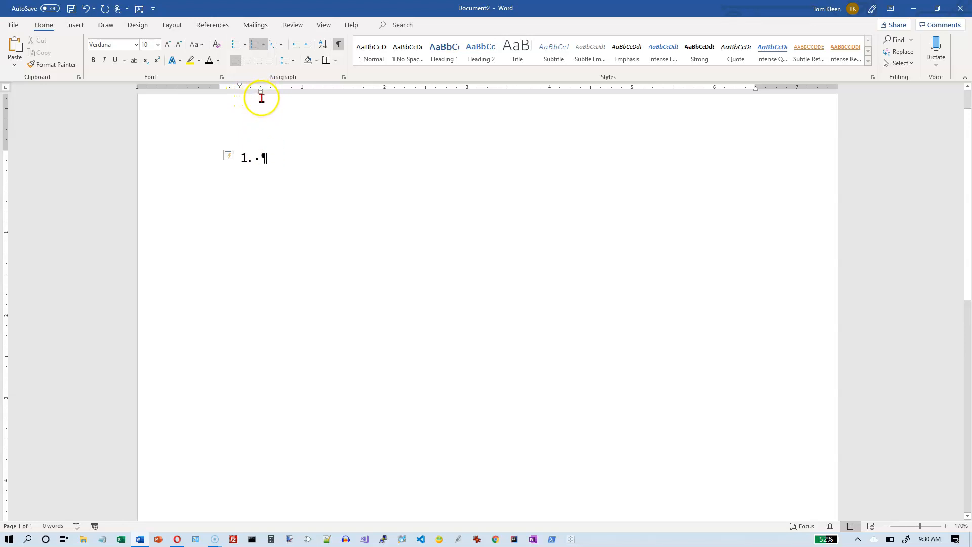
# Step: Review the AutoFormat As You Type settings offered for the automatic numbering, then close them
pyautogui.click(234, 158)
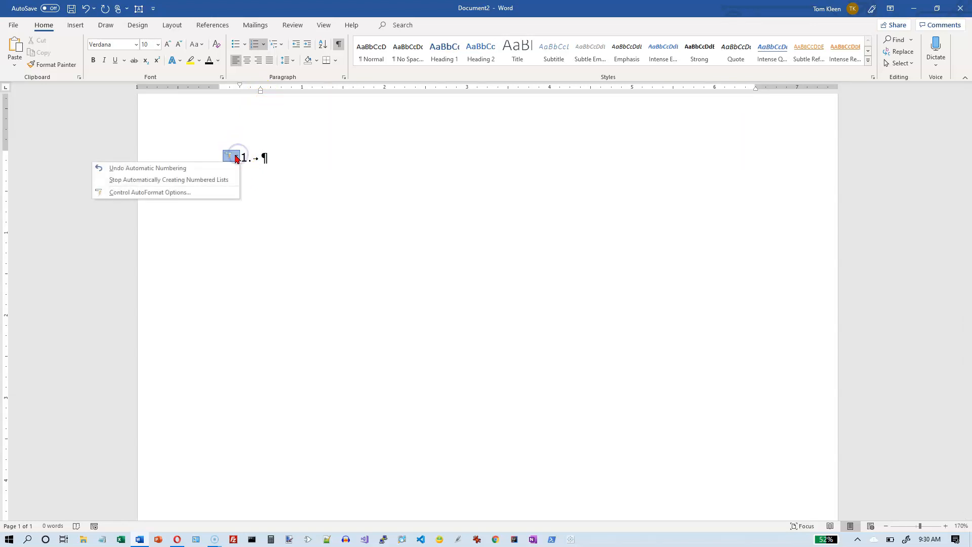
pyautogui.click(173, 193)
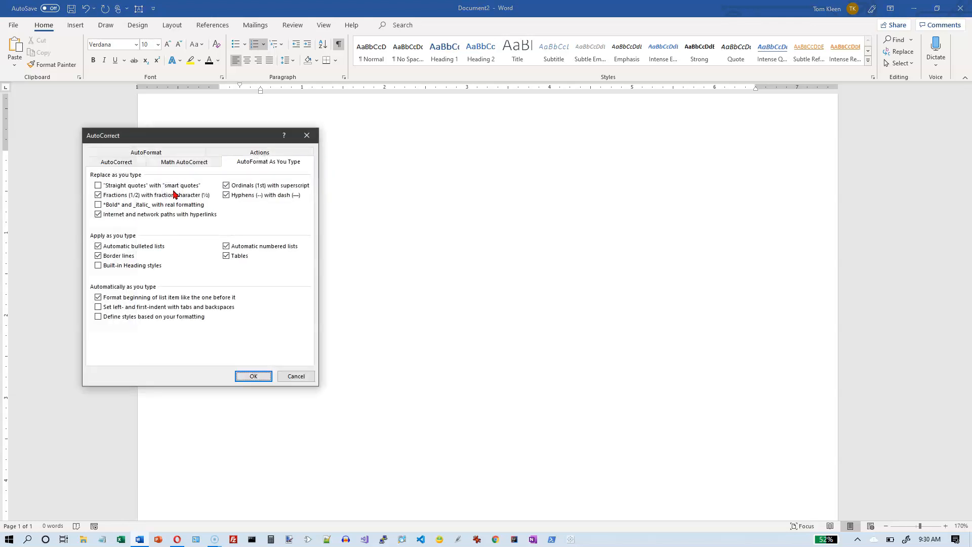
pyautogui.moveTo(195, 138); pyautogui.dragTo(443, 127)
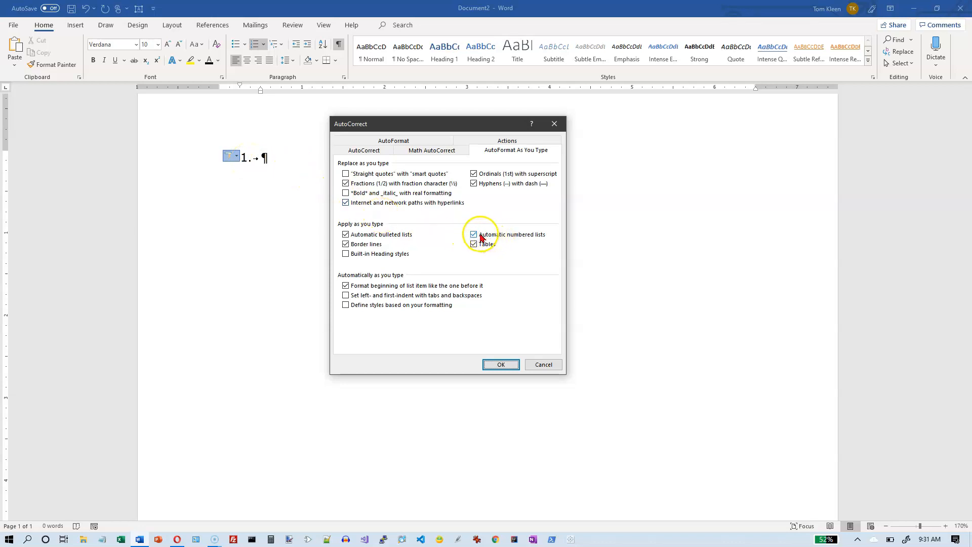
pyautogui.click(500, 365)
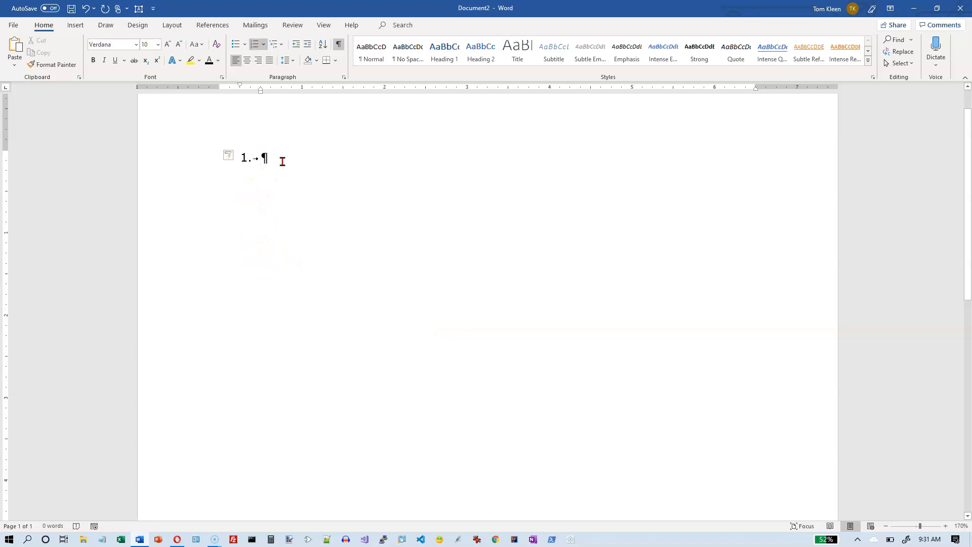
# Step: Enter the list items "jkljklj;ljk;ljkl;jk;j", "ljkljkl;j;ljk;lkj;l" and "jkljlk;j;lj;ljk;l", and end the numbered list
pyautogui.write('jkljklj;ljk;ljkl;jk;j')
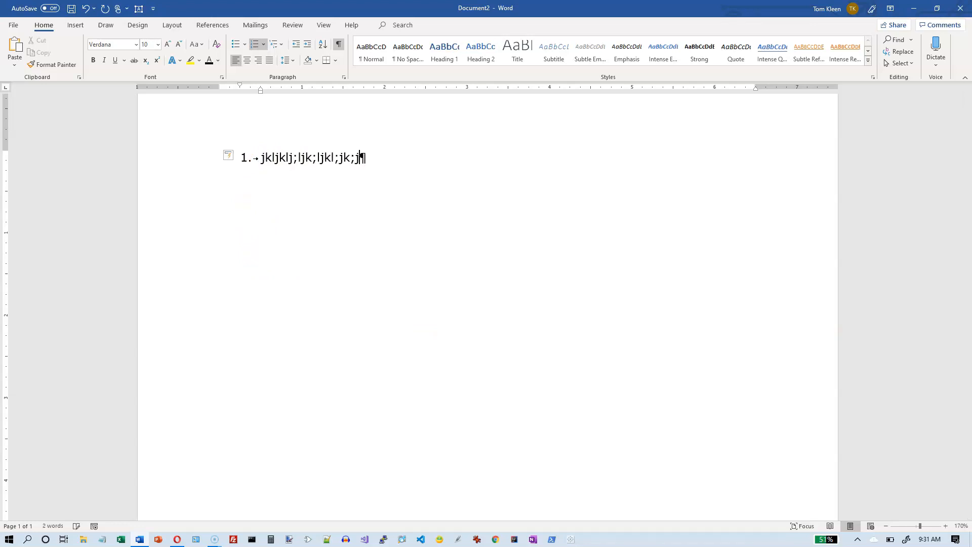
pyautogui.press('Return')
pyautogui.write('ljkljkl;j;ljk;lkj;l')
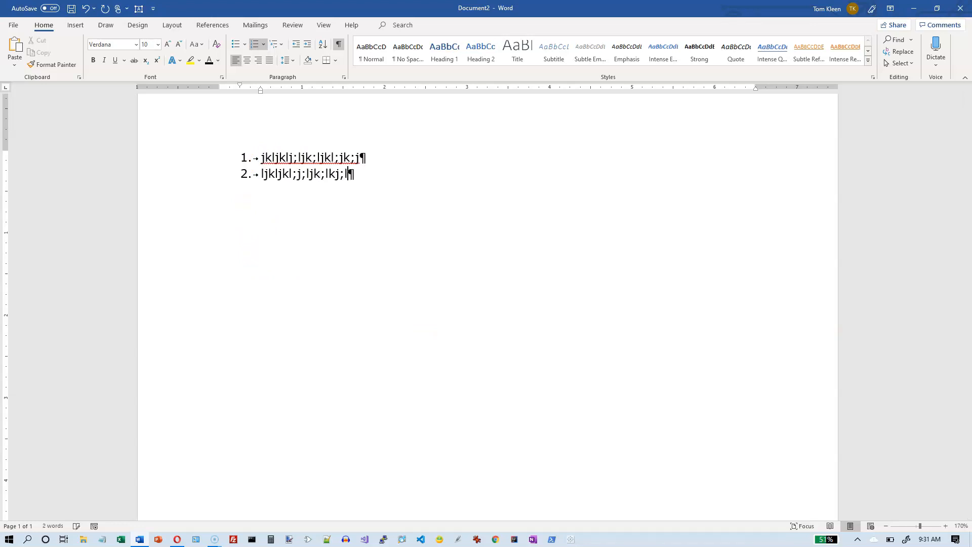
pyautogui.press('Return')
pyautogui.write('jkljlk;j;lj;ljk;l')
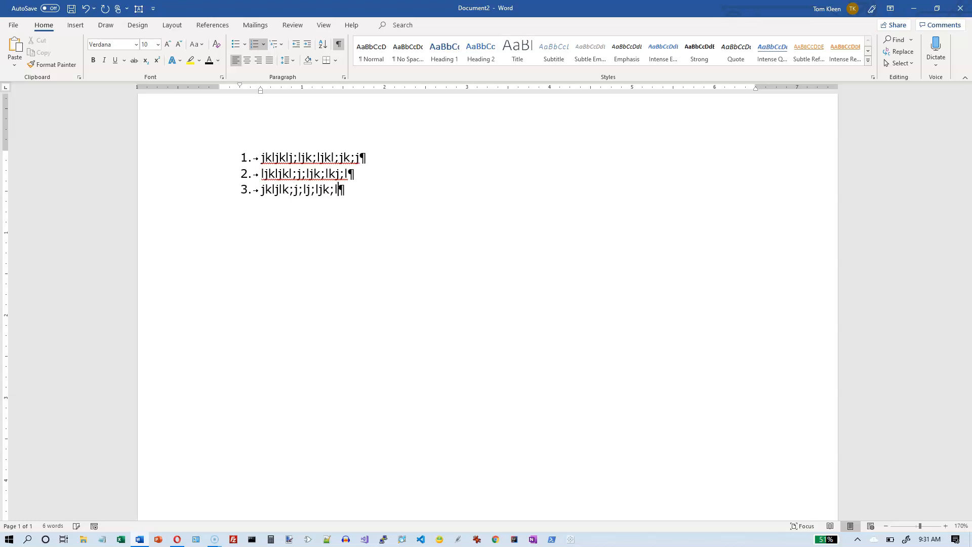
pyautogui.press('Return')
pyautogui.press('Return')
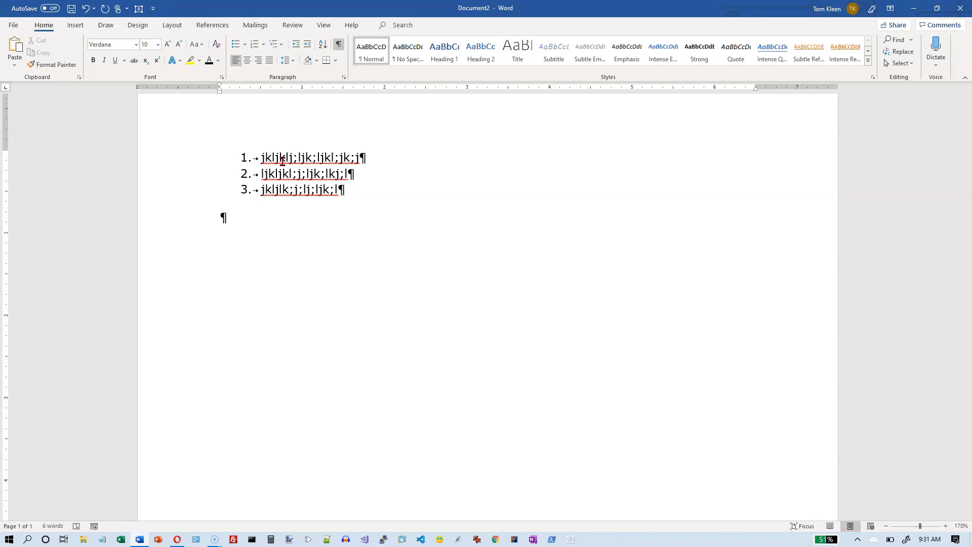
# Step: Insert a new item "jkljlkjkljlkjkl" after item 2 of the numbered list
pyautogui.click(366, 175)
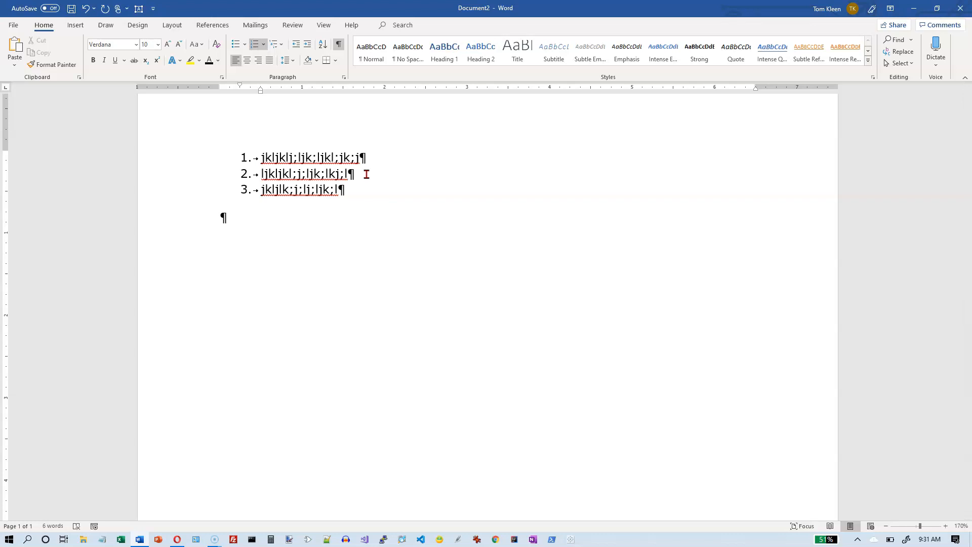
pyautogui.press('Return')
pyautogui.write('jkljlkjkljlkjkl')
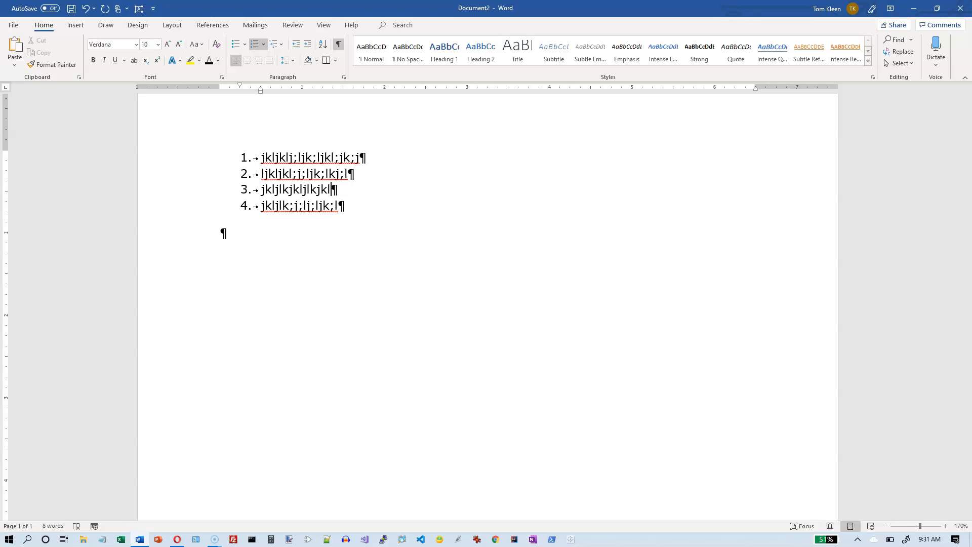
# Step: Leave an empty paragraph below the list, add a "1)" item reading "jklj;jkljkl;jk;ljkl;", and end that list
pyautogui.click(231, 235)
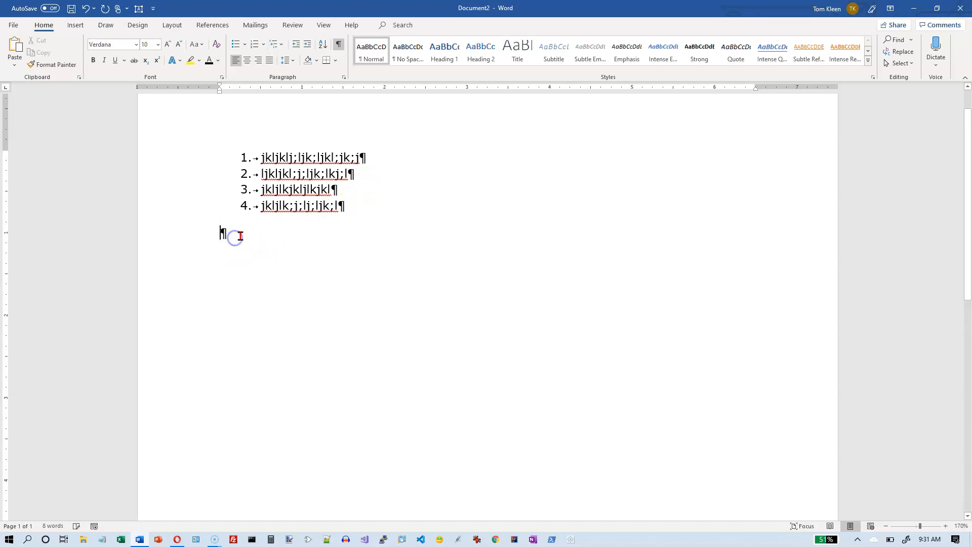
pyautogui.press('Return')
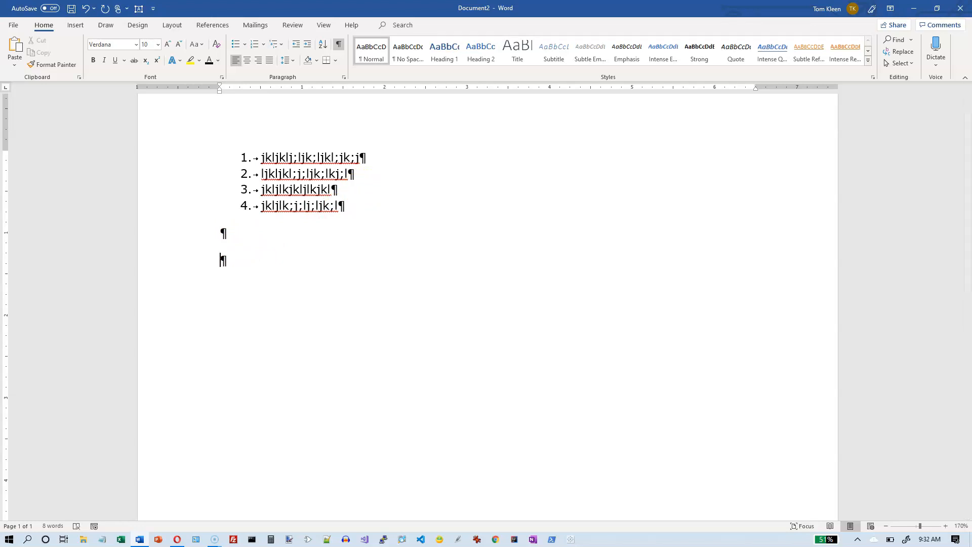
pyautogui.write('1) jklj;jkljkl;jk;ljkl;')
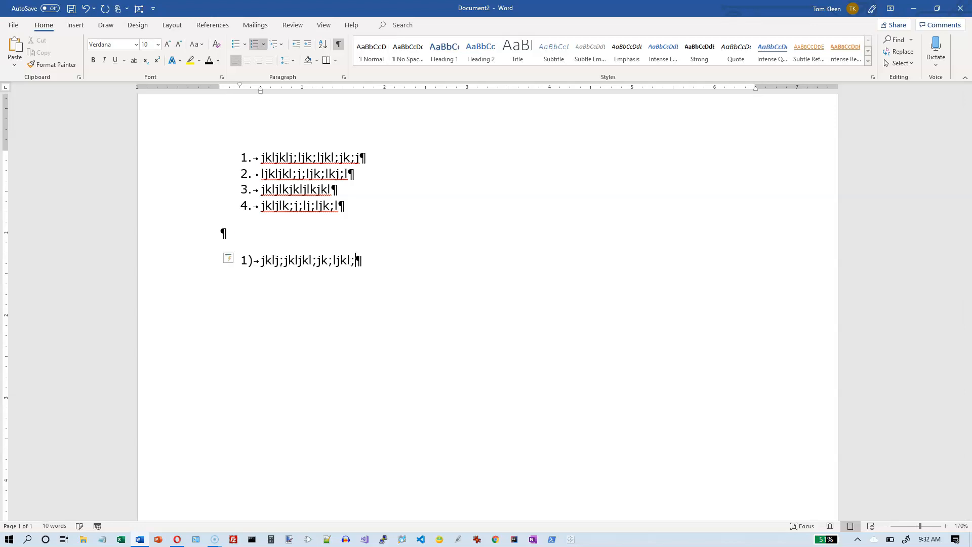
pyautogui.press('Return')
pyautogui.press('Return')
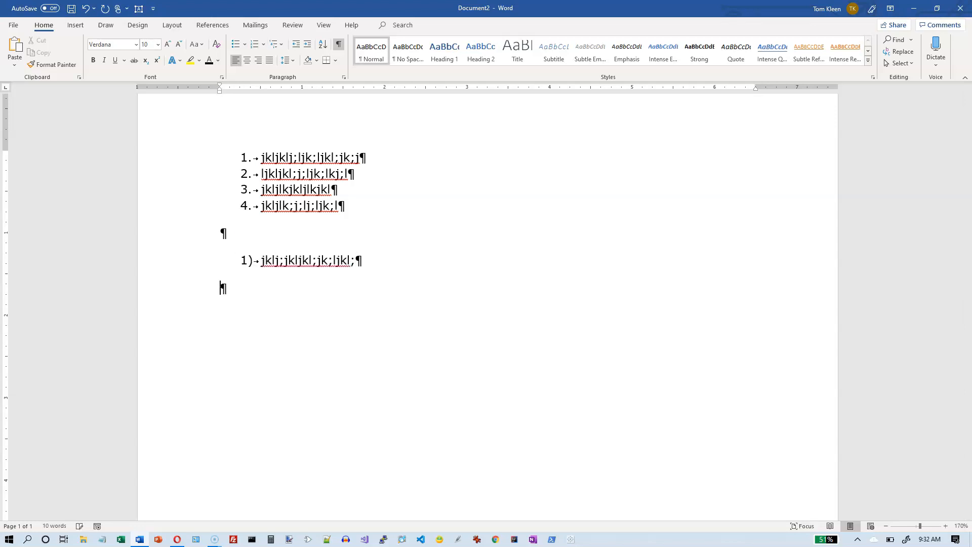
# Step: Add a "(1)" numbered item reading "jkljkljkljkljlkjkljkljkl", end the list and leave an empty paragraph below it
pyautogui.write('(1)')
pyautogui.press('space')
pyautogui.write('j')
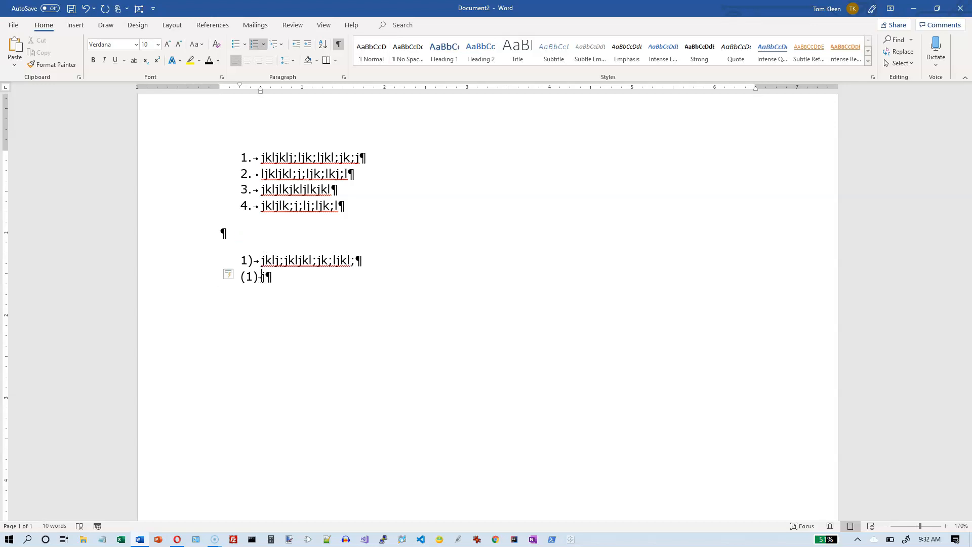
pyautogui.write('kljkljkljkljlkjkljkljkljlkjkljkl')
pyautogui.press('Return')
pyautogui.press('Return')
pyautogui.press('Return')
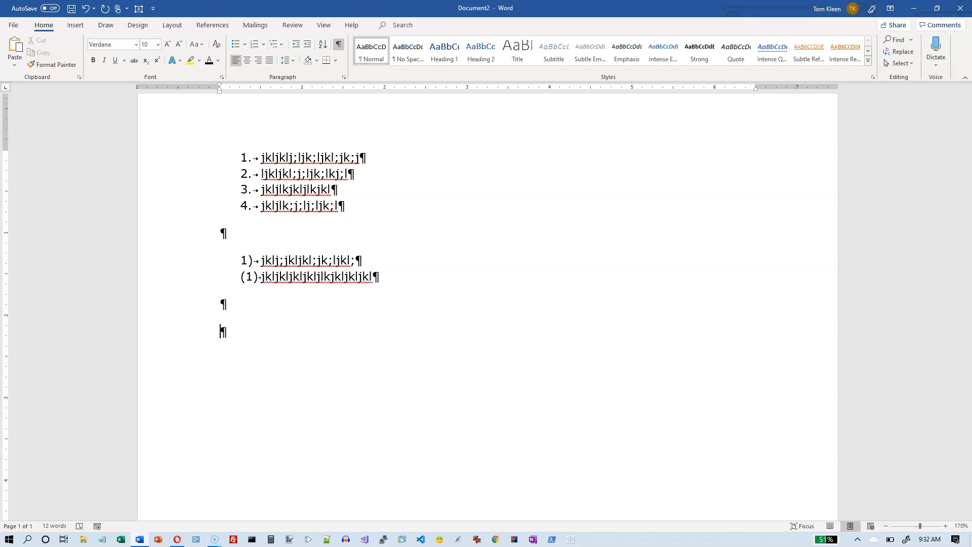
# Step: Create an "A." lettered list with the items "jkljkljkl;j;lkjkl;", "jkljl;jl;jkl;jkl;" and "jlk;jl;kjk;lj;l", and end it
pyautogui.write('A. jkljkljkl;j;lkjkl;')
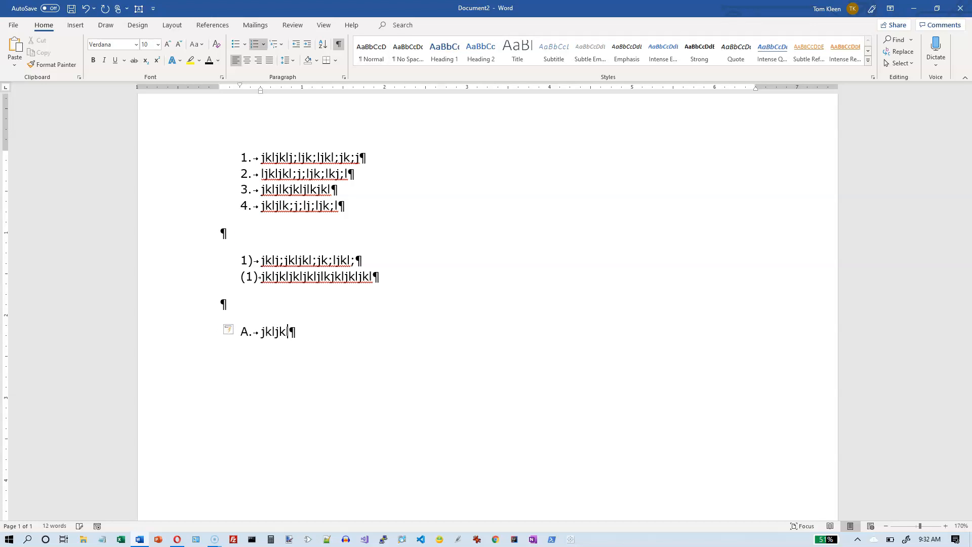
pyautogui.press('Return')
pyautogui.write('jkljl;jl;jkl;jkl;')
pyautogui.press('Return')
pyautogui.write('jlk;jl;kjk;lj;l')
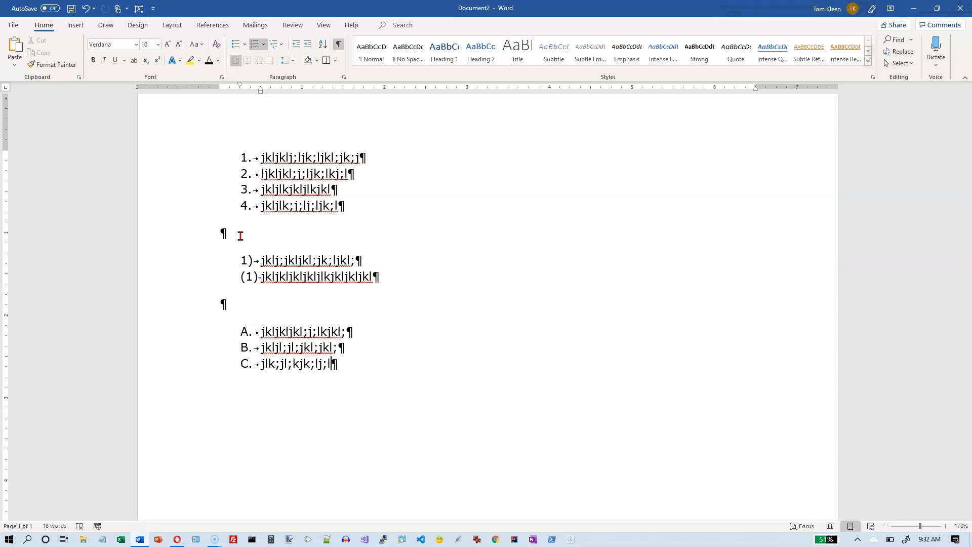
pyautogui.press('Return')
pyautogui.press('Return')
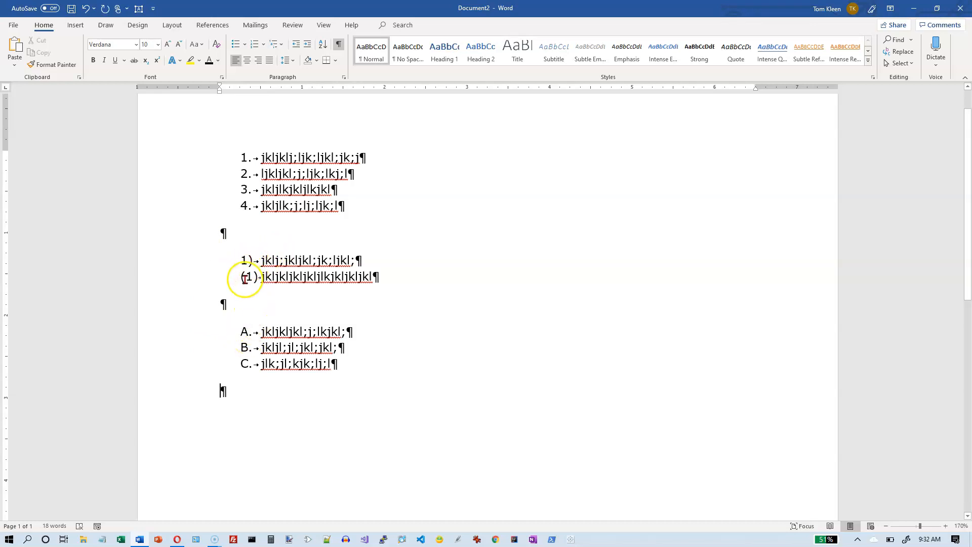
# Step: Below an empty paragraph, create an "(a)" list with items "jkl;jkl;jl", "jkl;jlk;jlk;j;l" and "jklj;ljkl;;lj", then end it and leave a blank paragraph
pyautogui.click(234, 393)
pyautogui.press('Return')
pyautogui.write('(a')
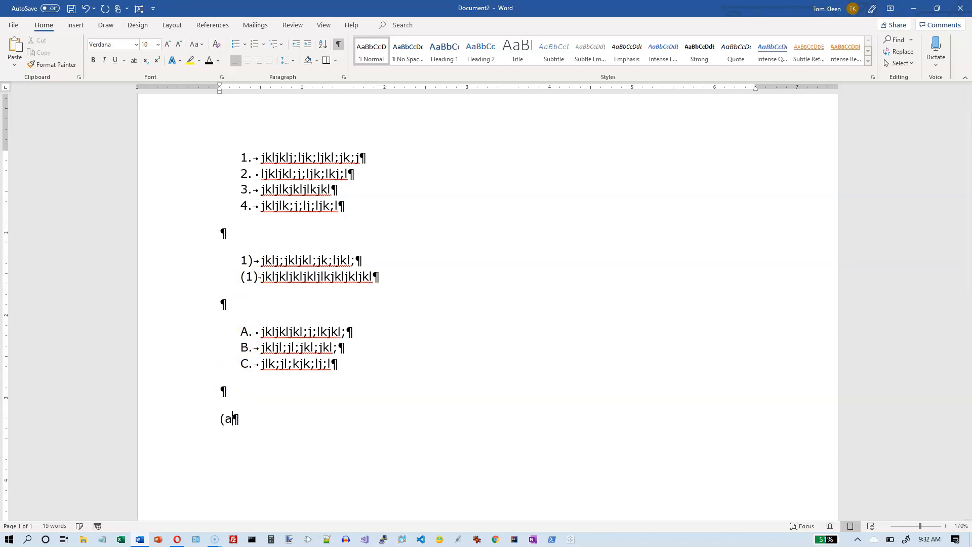
pyautogui.write(') jkl;jkl;jl')
pyautogui.press('Return')
pyautogui.write('jkl;jlk;jlk;j;l')
pyautogui.press('Return')
pyautogui.write('jklj;ljkl;;lj')
pyautogui.press('Return')
pyautogui.press('Return')
pyautogui.press('Return')
# Step: Start a Roman-numeral list with "I." and the item "kjljkljkl;jkl;jk;l", and set its hanging indent to 0.5 inch
pyautogui.scroll(-5, 460, 214)
pyautogui.click(228, 260)
pyautogui.write('I. ')
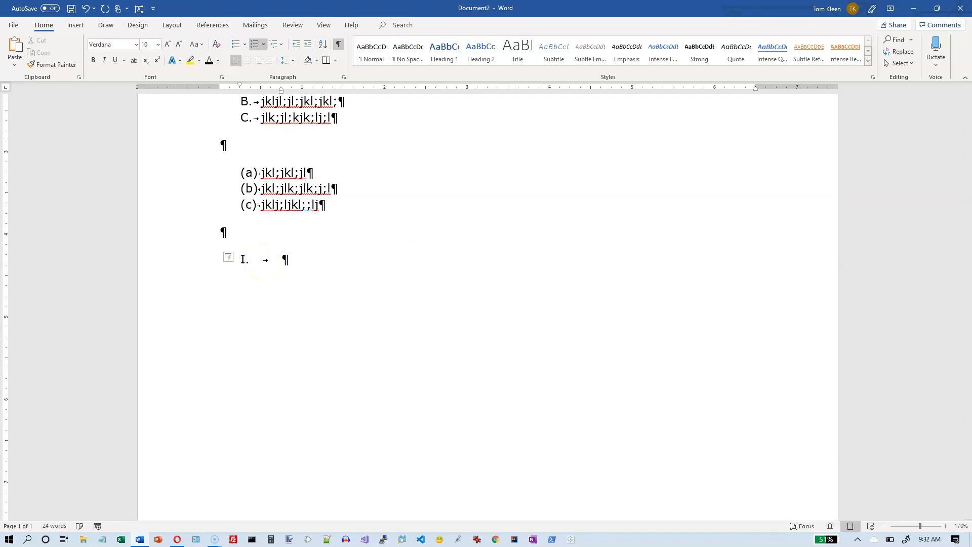
pyautogui.write('kjljkljkl;jkl;jk;l')
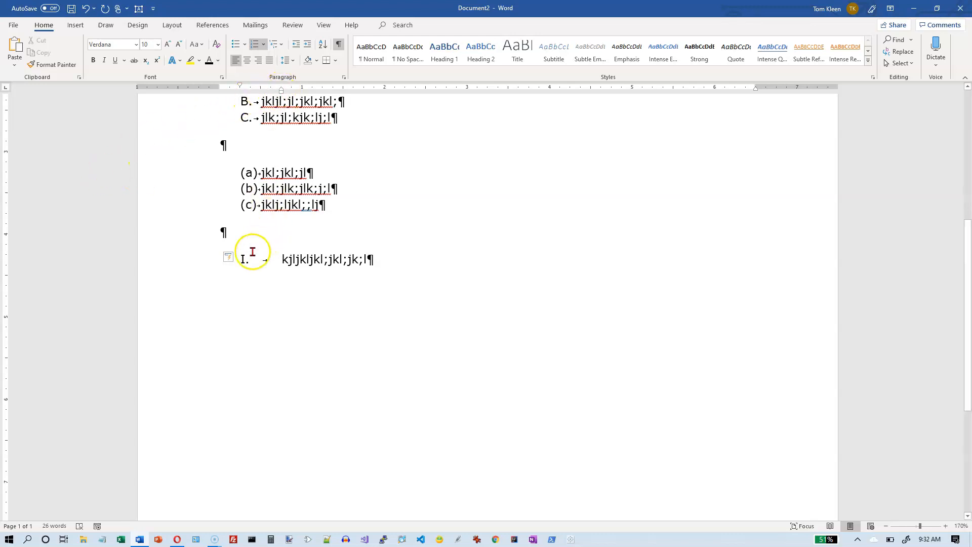
pyautogui.click(373, 260)
pyautogui.moveTo(282, 91); pyautogui.dragTo(262, 90)
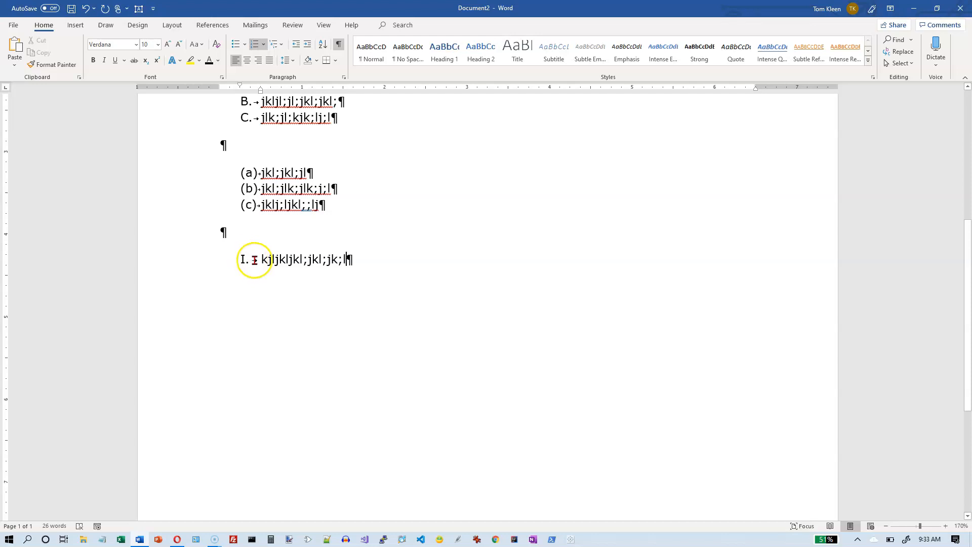
# Step: Add the items "j;jkl;jkl;jkl;j;lk" and "jkl;jkl;jkl;jkl;j;kl" to the Roman-numeral list and end it
pyautogui.click(354, 258)
pyautogui.press('Return')
pyautogui.write('j;jkl;jkl;jkl;j;lk')
pyautogui.press('Return')
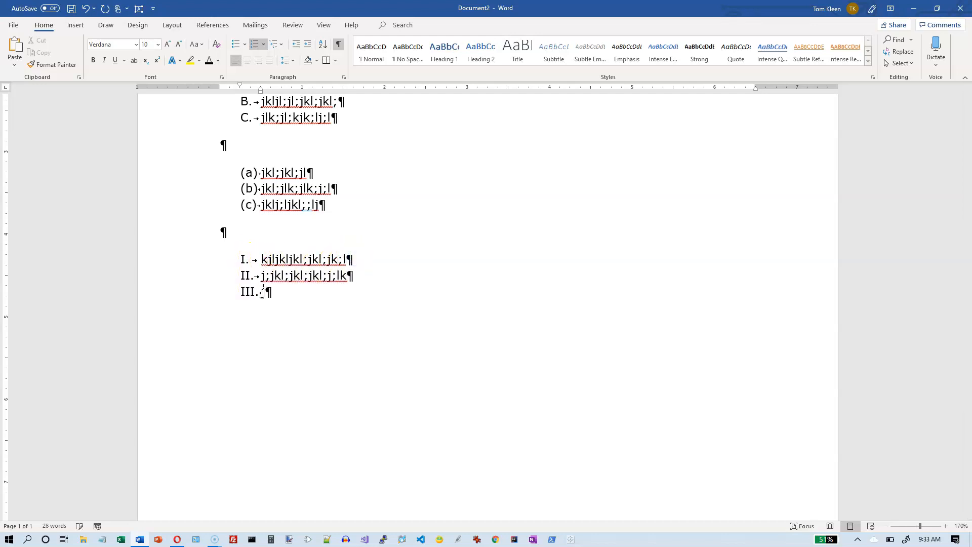
pyautogui.write('jkl;jkl;jkl;')
pyautogui.press('Return')
pyautogui.press('Return')
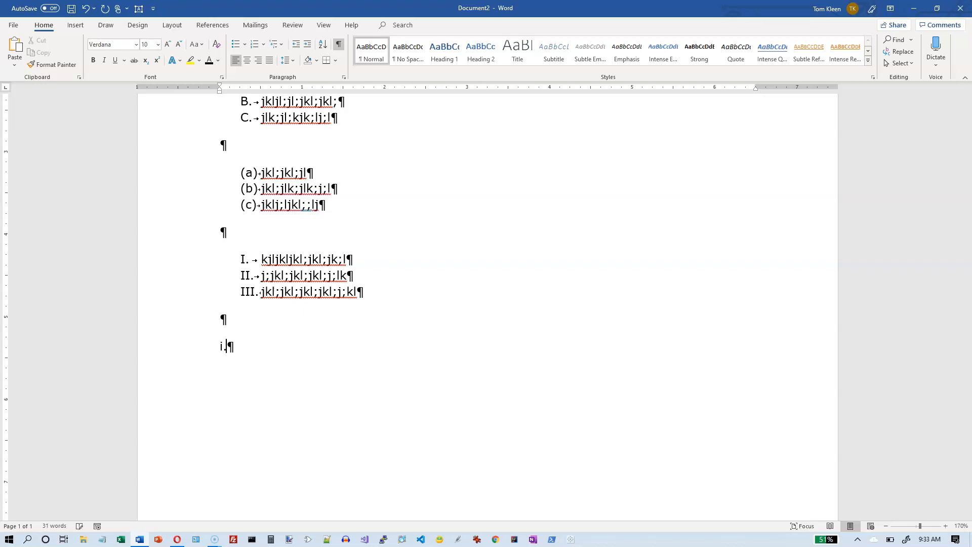
# Step: Create a lowercase Roman list from "i." with items "jkljkljkl;", "jk;jkl;j", "jkl;jl;kj;kl" and "jkl;jl;k;", and end it
pyautogui.press('space')
pyautogui.write('jkljkljkl;')
pyautogui.press('Return')
pyautogui.write('jkl;jl;kj;kl')
pyautogui.press('Return')
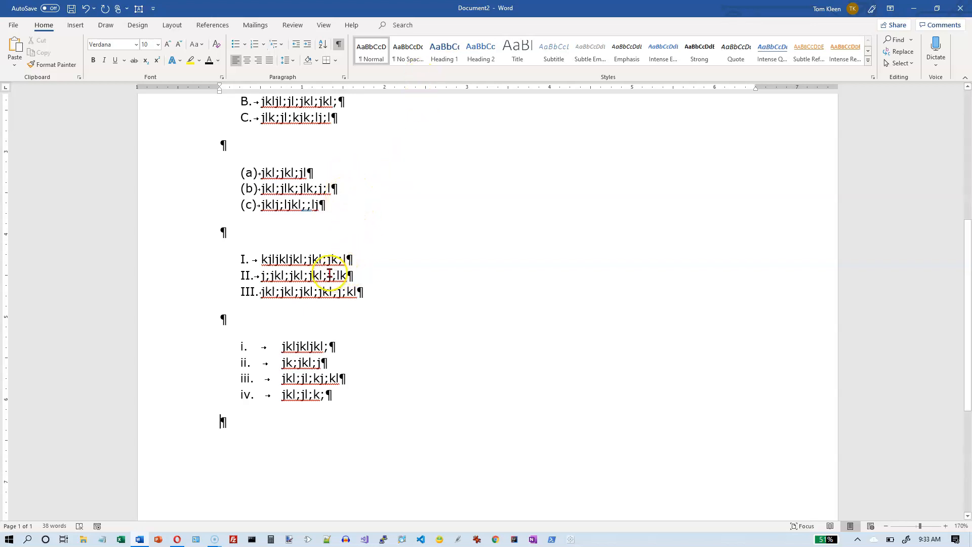
# Step: Delete everything below the first numbered list, from the empty paragraph after item 4 to the document's end
pyautogui.scroll(5, 390, 291)
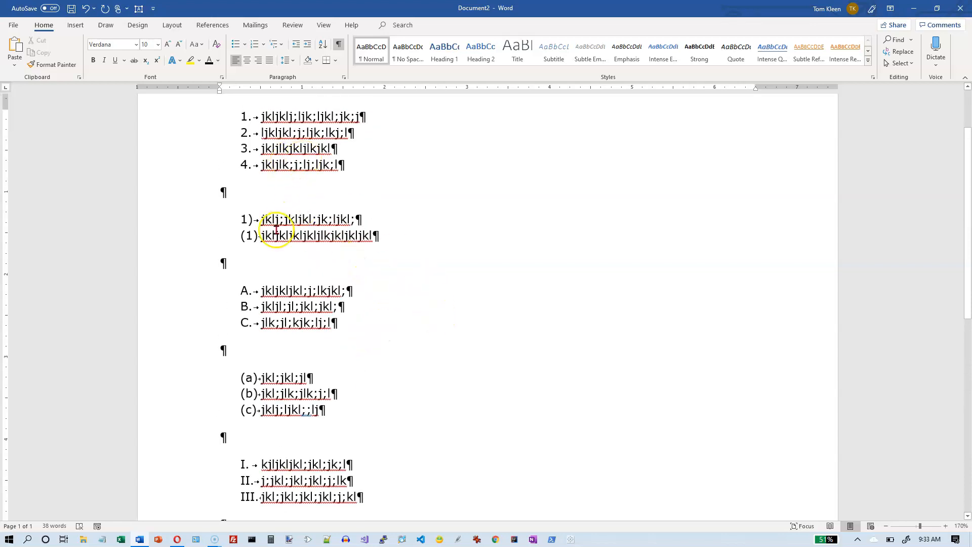
pyautogui.scroll(-6, 378, 339)
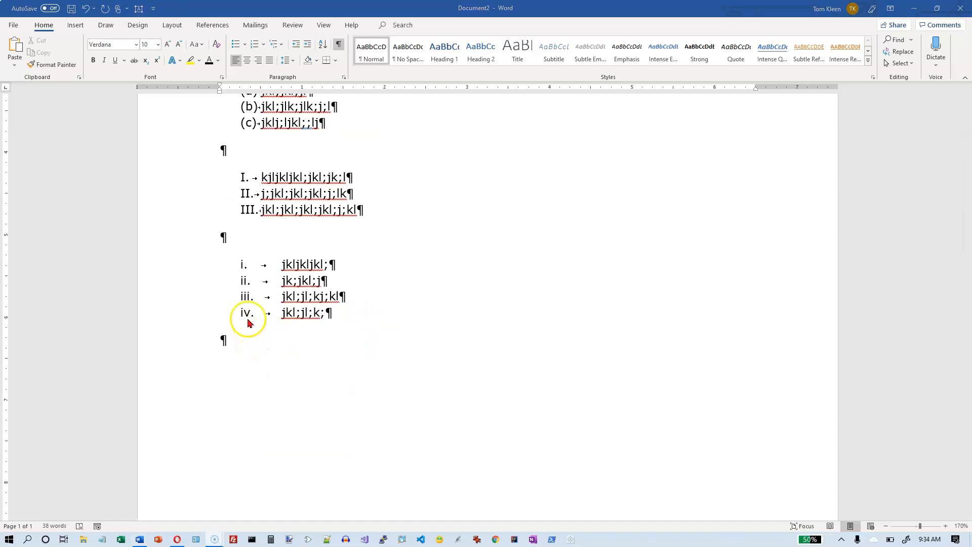
pyautogui.scroll(5, 248, 321)
pyautogui.scroll(2, 247, 319)
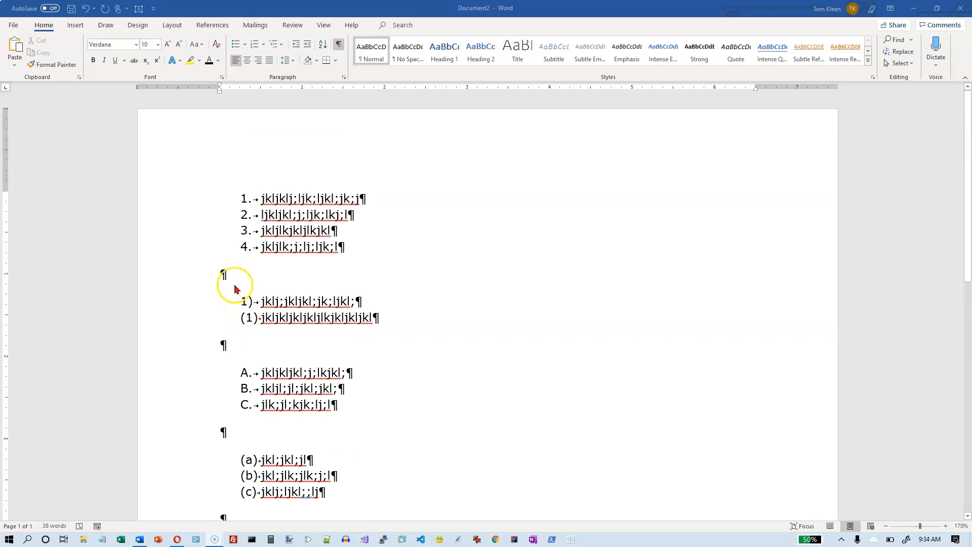
pyautogui.click(224, 274)
pyautogui.moveTo(224, 274); pyautogui.dragTo(380, 500)
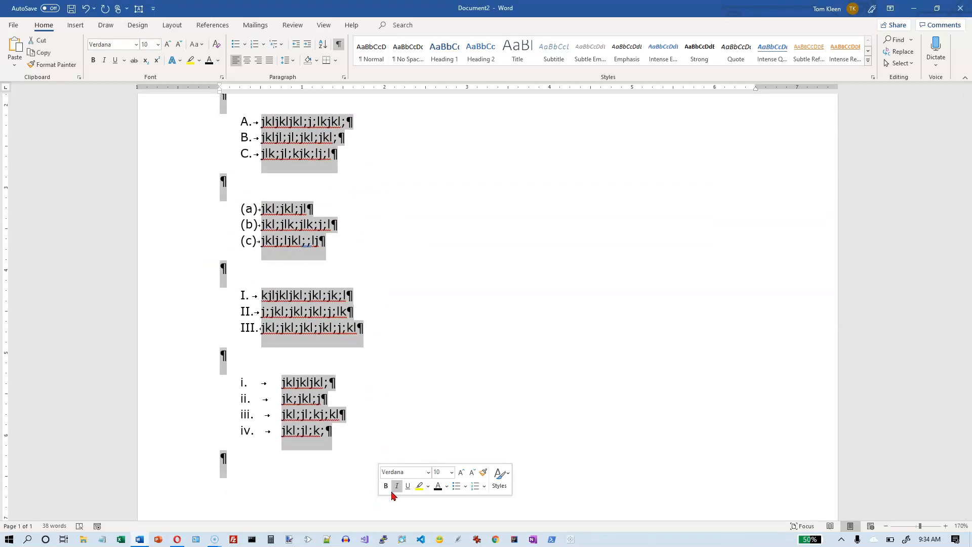
pyautogui.press('Delete')
# Step: Below the list, add plain paragraphs "jkl;jkl;j;lk jk;", "jk;lj;lkj;j;" and "jkjk;lj;lkj;", and apply the 1., 2., 3. numbering format to them
pyautogui.click(403, 411)
pyautogui.scroll(2, 331, 250)
pyautogui.click(356, 248)
pyautogui.doubleClick(223, 274)
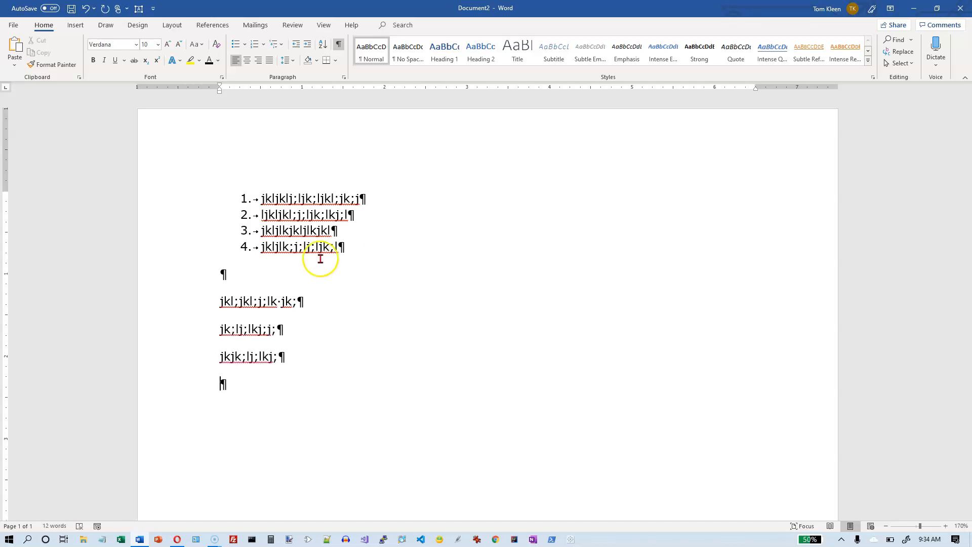
pyautogui.moveTo(220, 304); pyautogui.dragTo(309, 354)
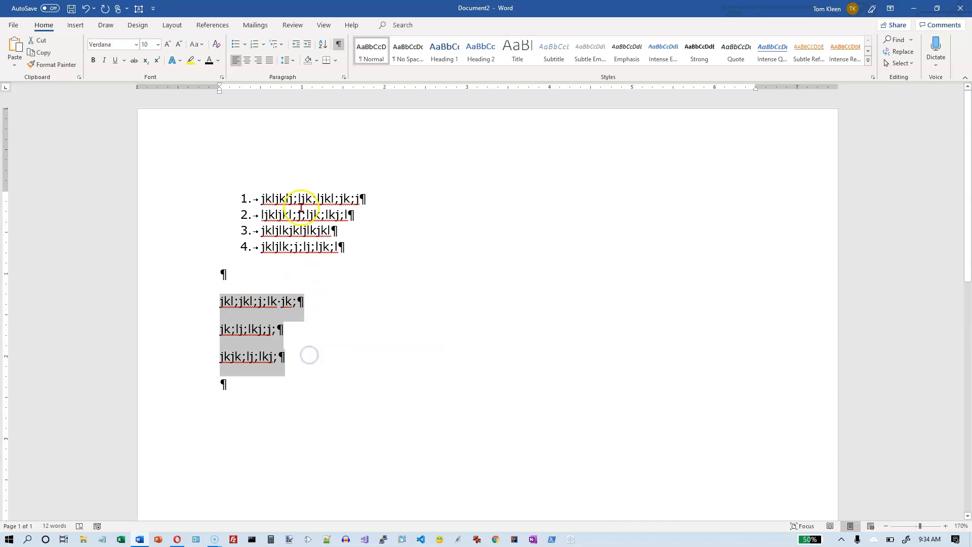
pyautogui.click(265, 47)
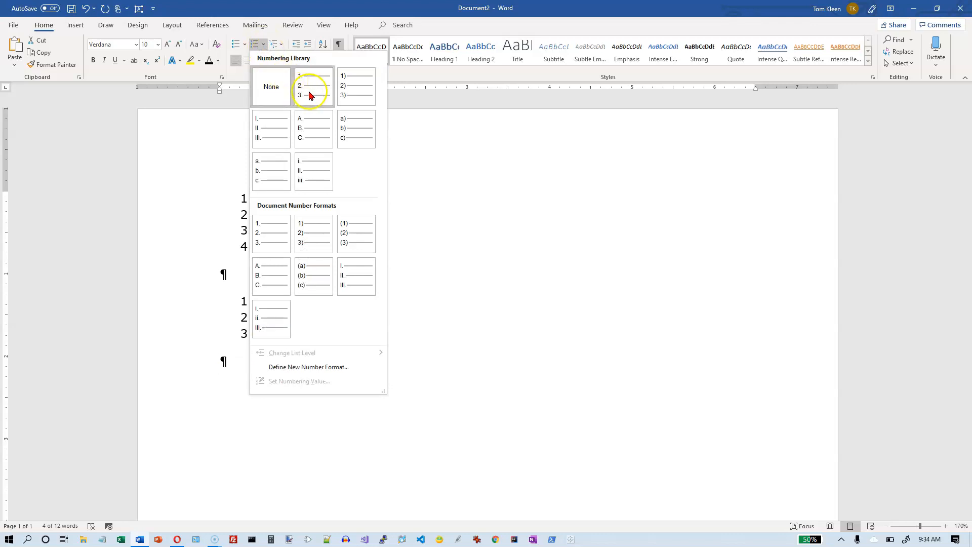
pyautogui.click(311, 95)
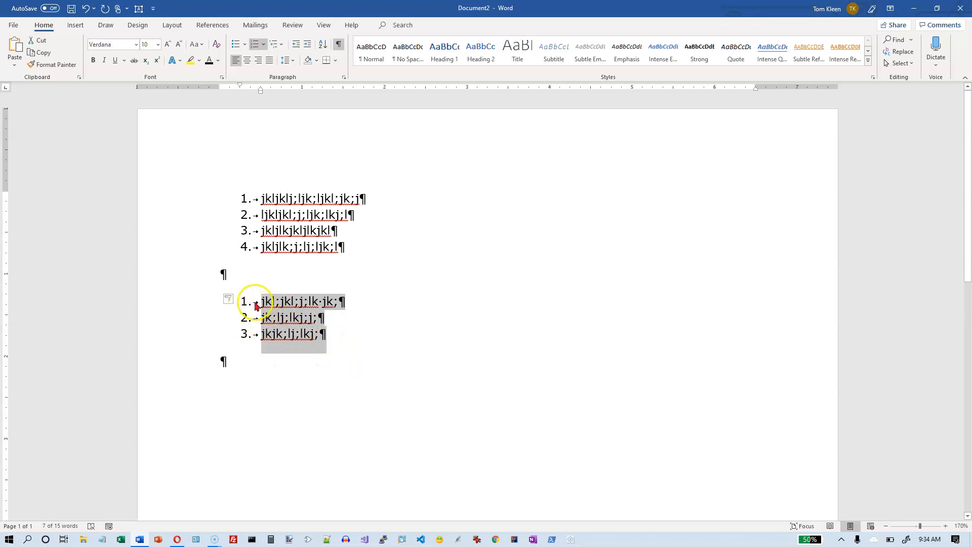
# Step: Continue the second list's numbering from the first list, and restart it as a new list with its value set to 1
pyautogui.click(237, 302)
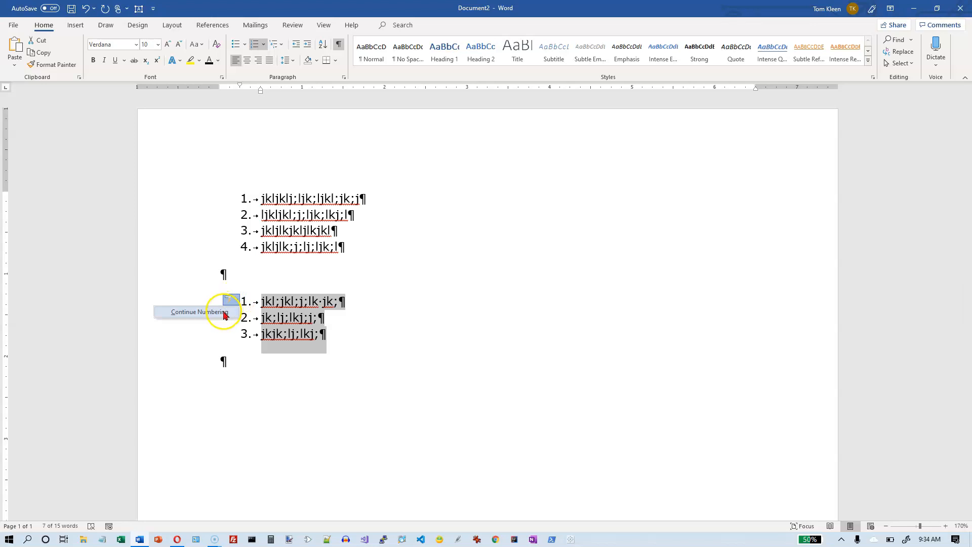
pyautogui.click(225, 313)
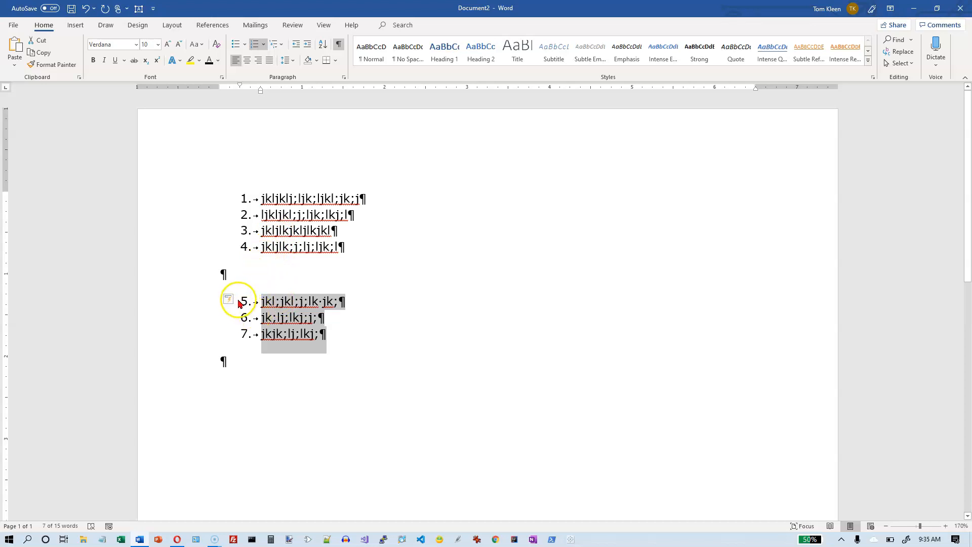
pyautogui.click(263, 45)
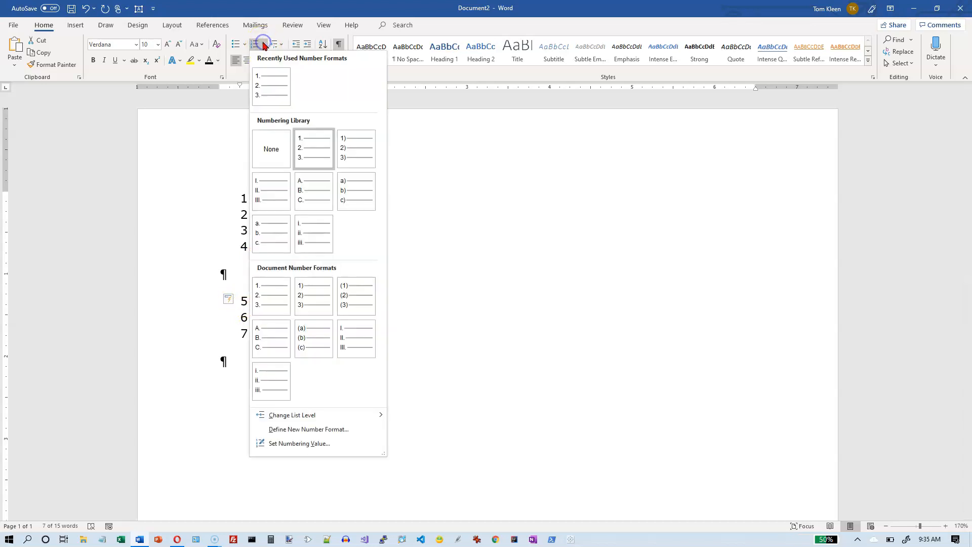
pyautogui.click(298, 444)
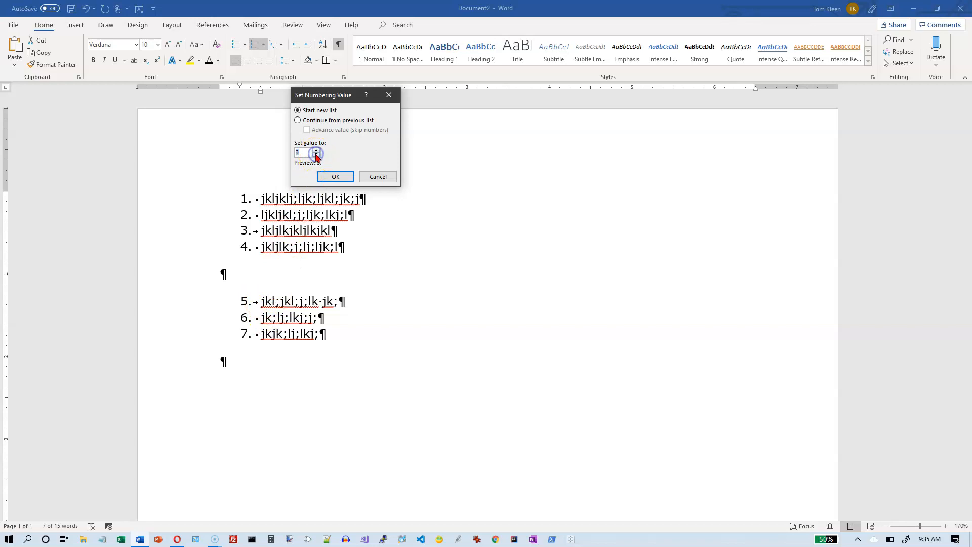
pyautogui.click(334, 176)
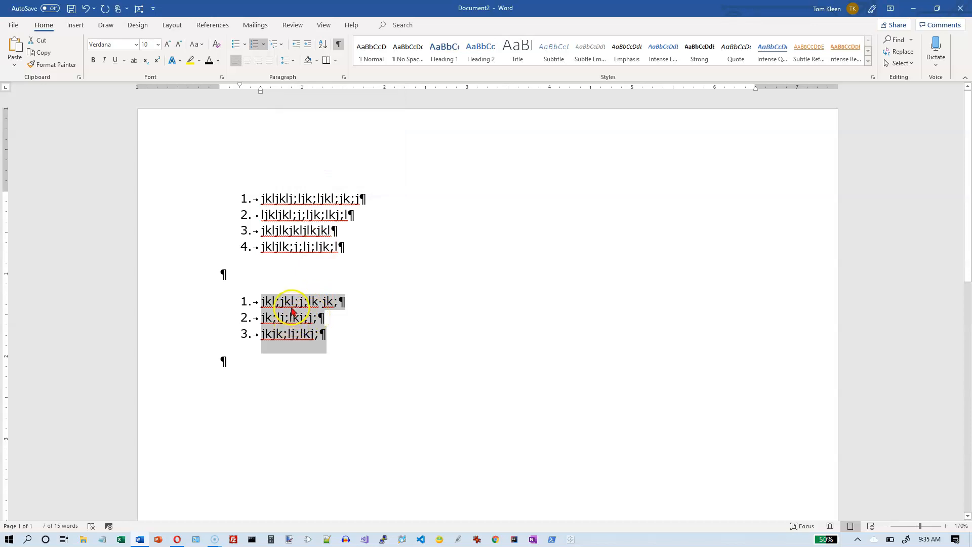
# Step: Make the first item of the first list bold, italic and underlined, including its paragraph mark
pyautogui.click(257, 203)
pyautogui.moveTo(239, 198); pyautogui.dragTo(369, 245)
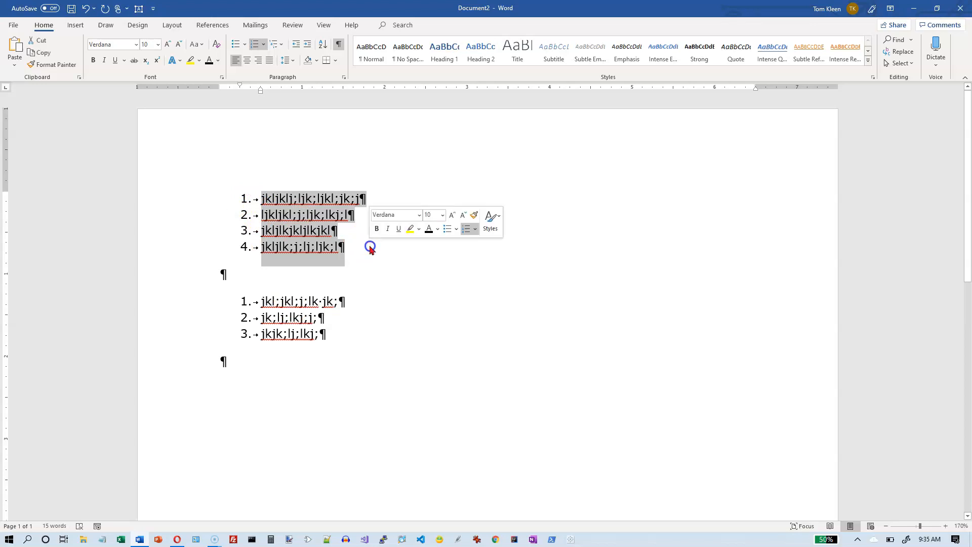
pyautogui.click(291, 197)
pyautogui.moveTo(254, 202); pyautogui.dragTo(369, 201)
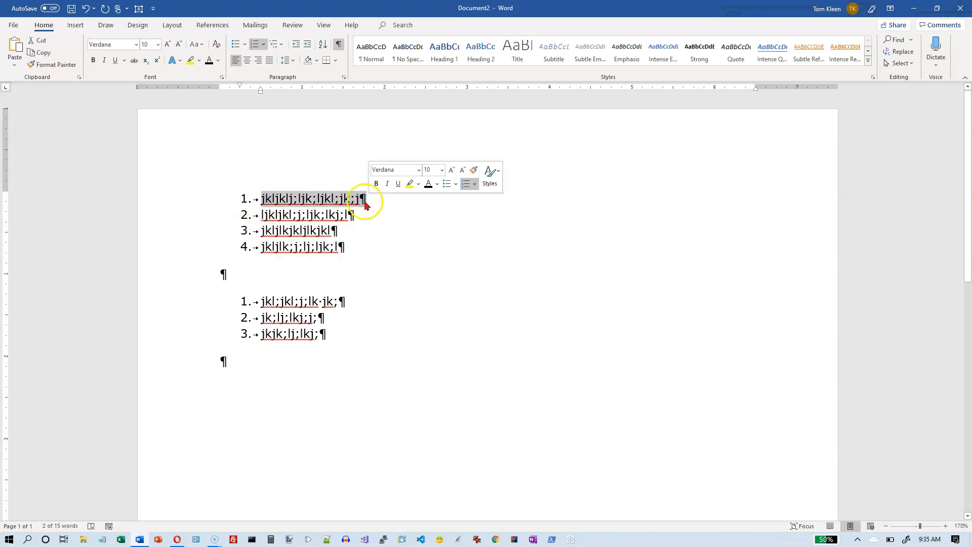
pyautogui.click(94, 61)
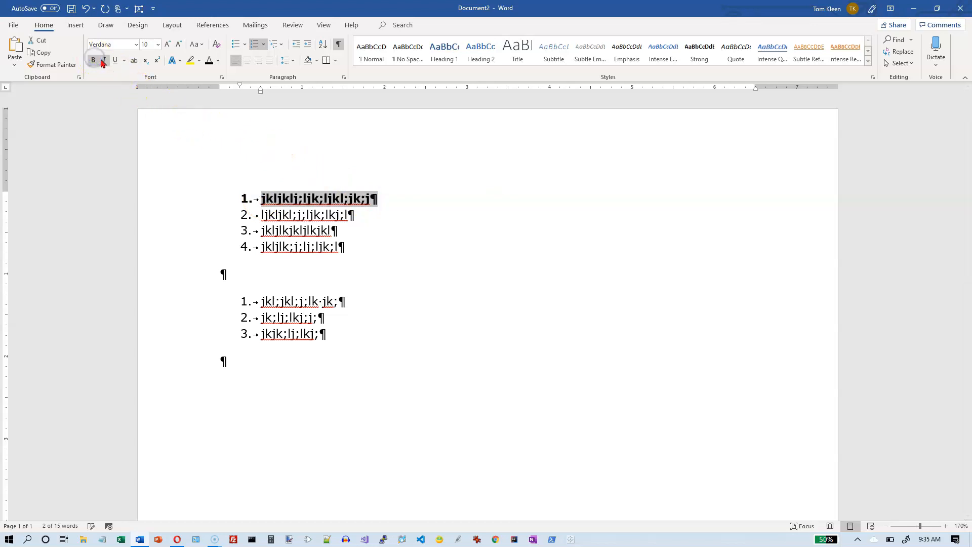
pyautogui.click(103, 60)
pyautogui.click(115, 61)
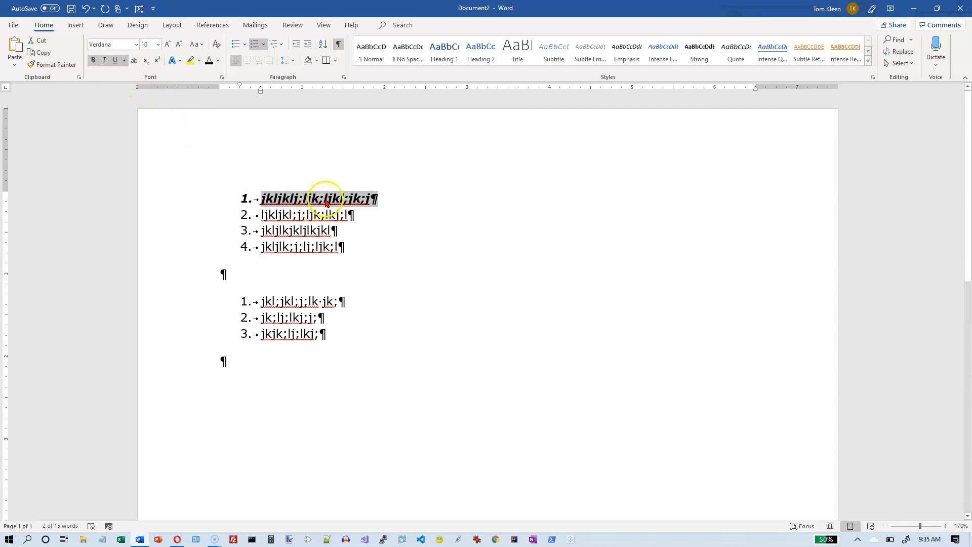
# Step: Set the font colour of the first list's entire first item, including its paragraph mark, to light blue
pyautogui.click(376, 199)
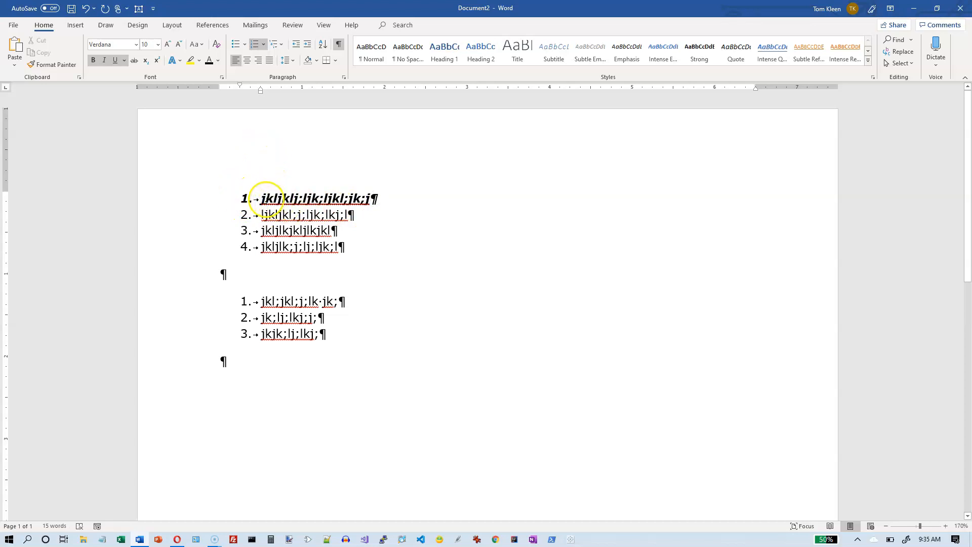
pyautogui.moveTo(258, 199); pyautogui.dragTo(413, 198)
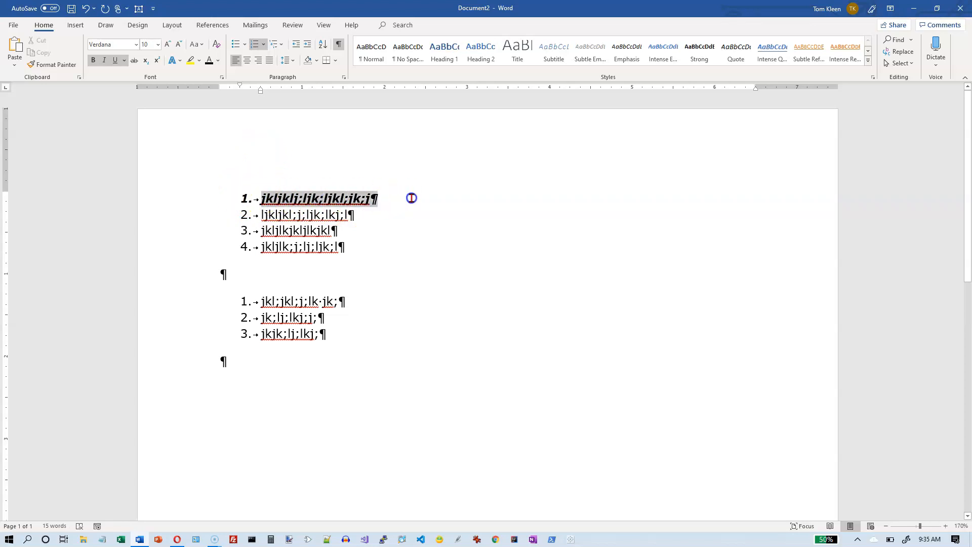
pyautogui.click(218, 62)
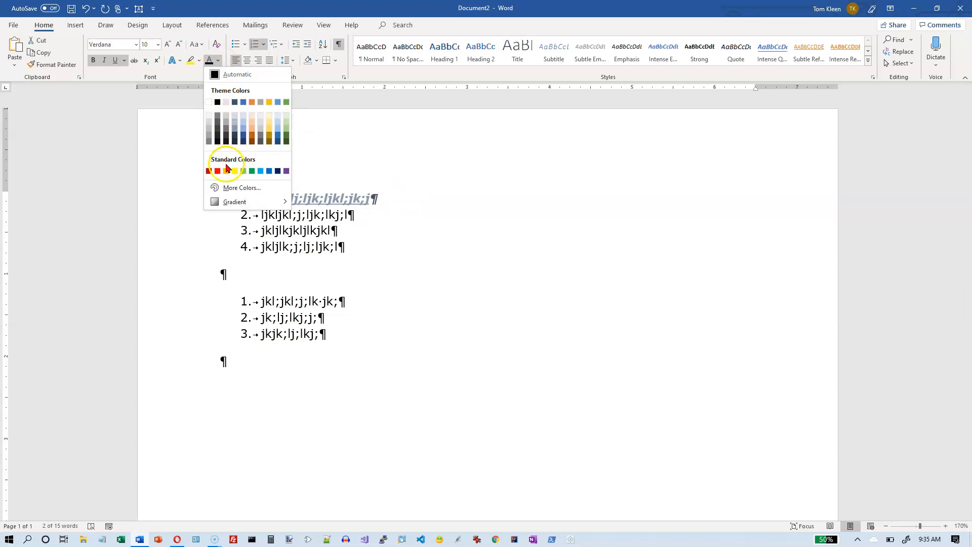
pyautogui.click(260, 172)
pyautogui.click(247, 201)
pyautogui.click(240, 199)
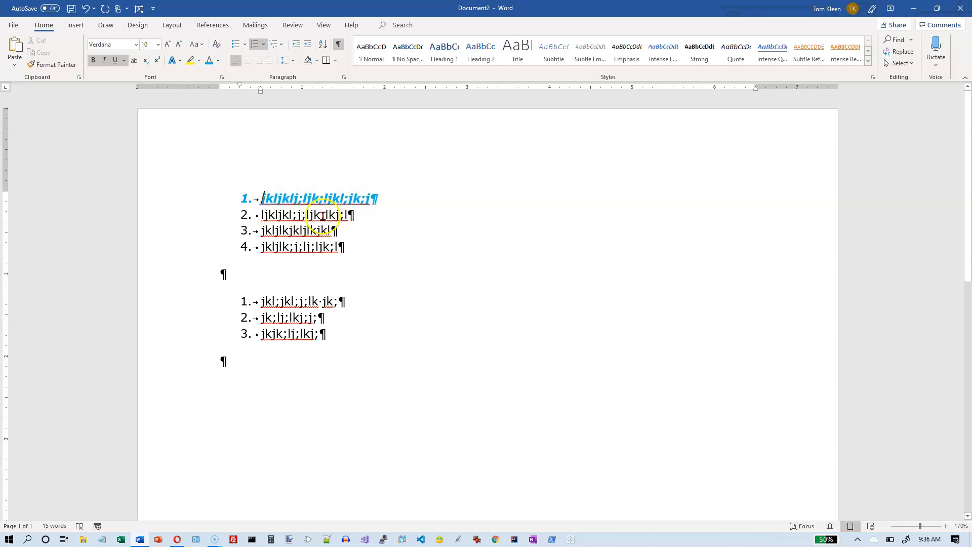
# Step: Set only the first item's paragraph mark to black and remove its underline, italic and bold formatting
pyautogui.moveTo(373, 198); pyautogui.dragTo(381, 202)
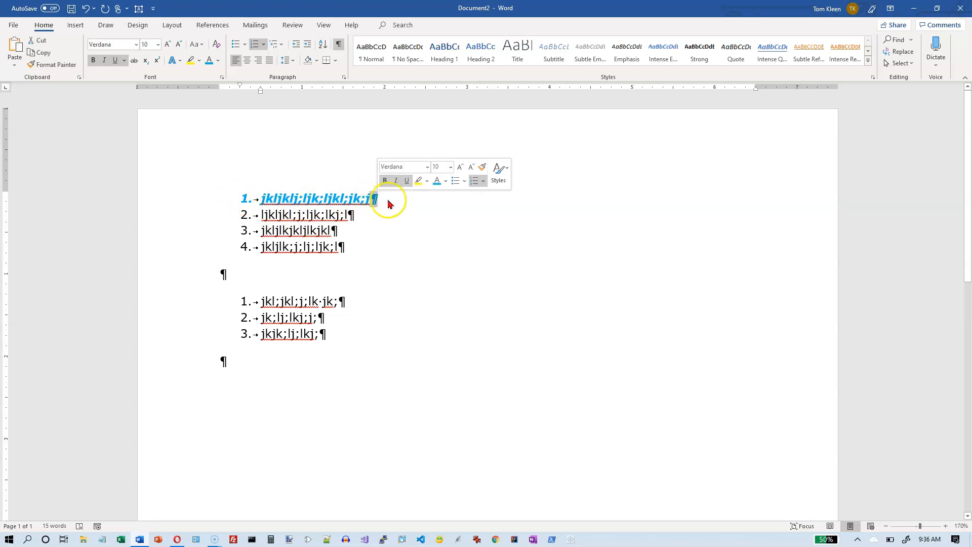
pyautogui.click(446, 181)
pyautogui.click(444, 195)
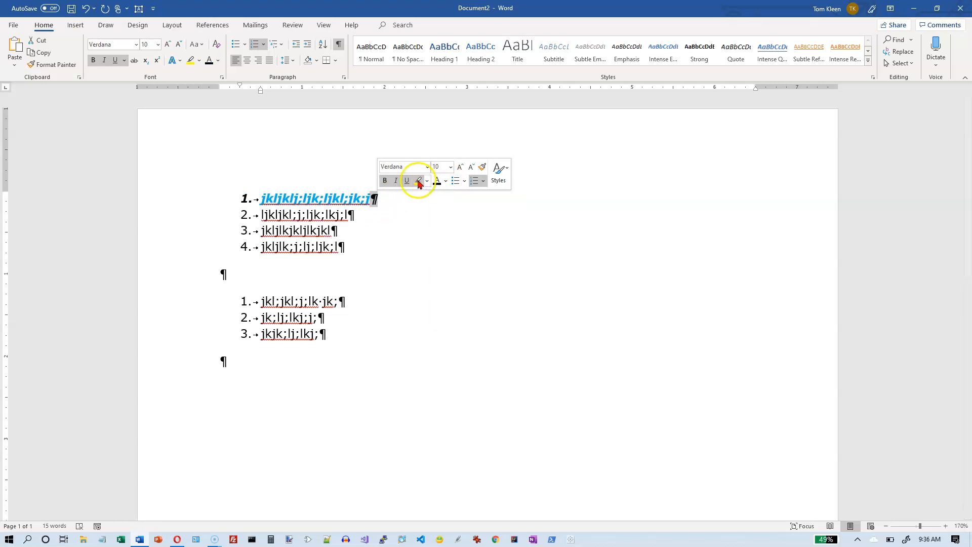
pyautogui.click(396, 181)
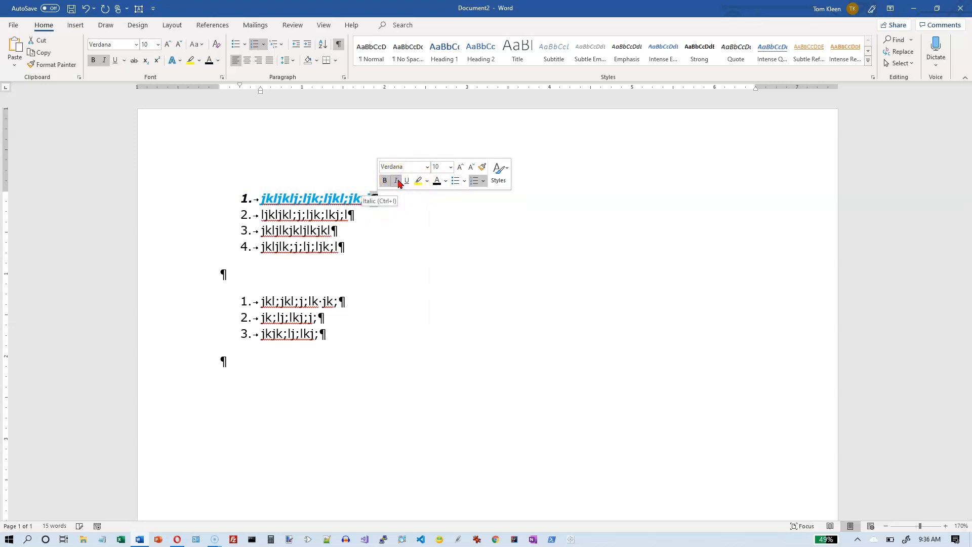
pyautogui.click(386, 180)
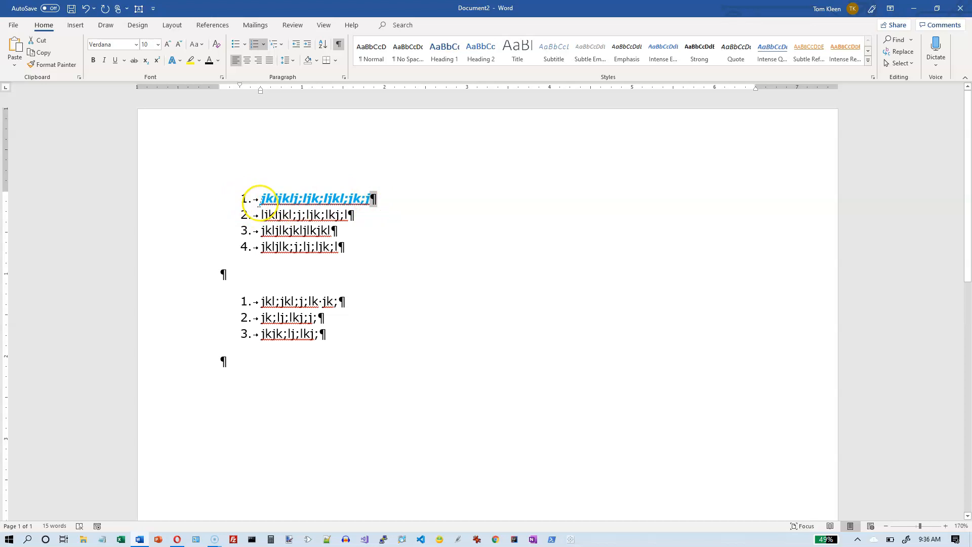
pyautogui.click(372, 200)
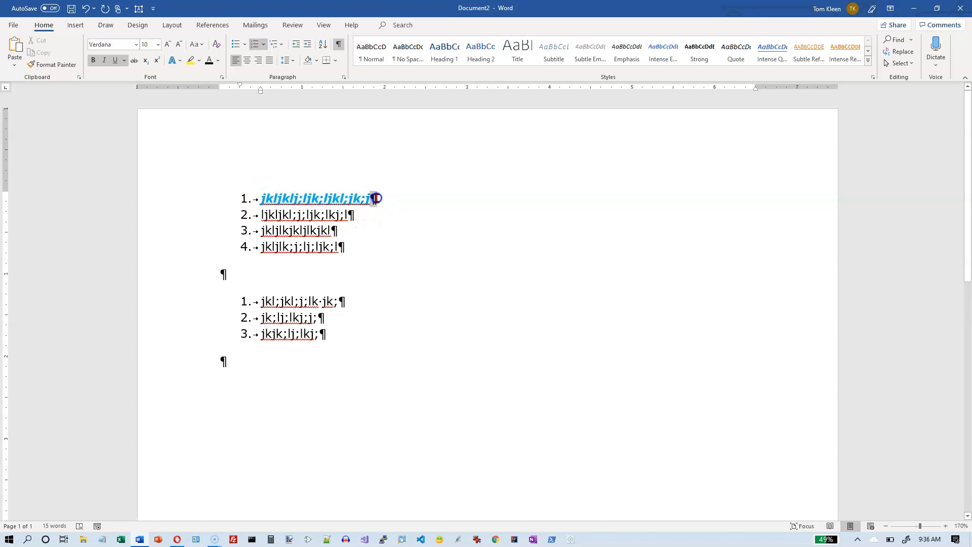
pyautogui.moveTo(373, 198); pyautogui.dragTo(379, 201)
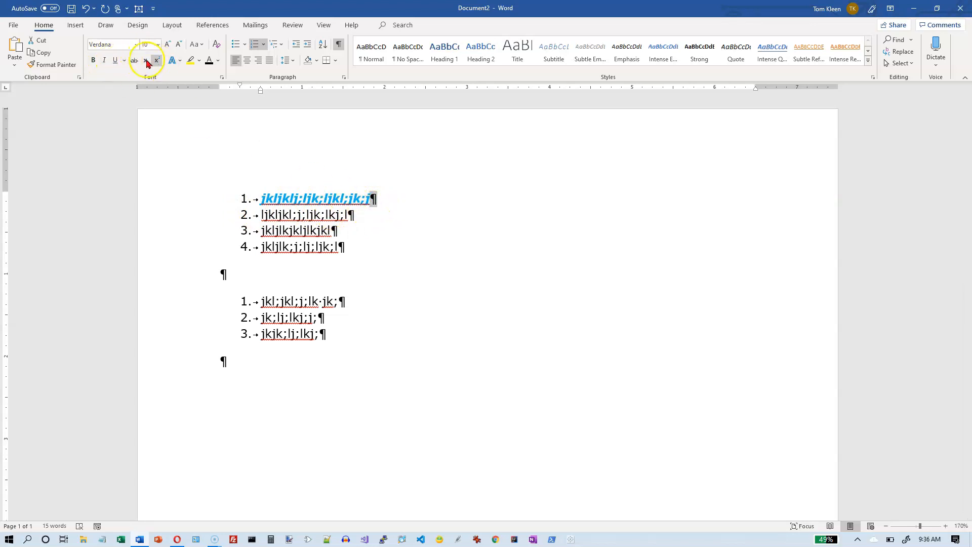
# Step: Undo the removal of bold, italic and underline from the first item's paragraph mark, and colour the mark light blue
pyautogui.click(86, 10)
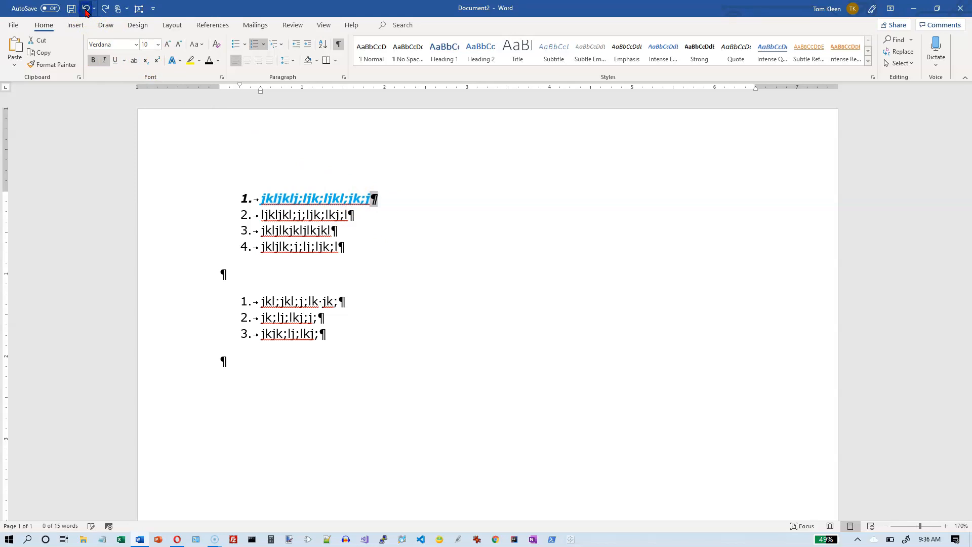
pyautogui.click(86, 9)
pyautogui.click(86, 9)
pyautogui.click(86, 9)
pyautogui.click(106, 9)
pyautogui.click(107, 9)
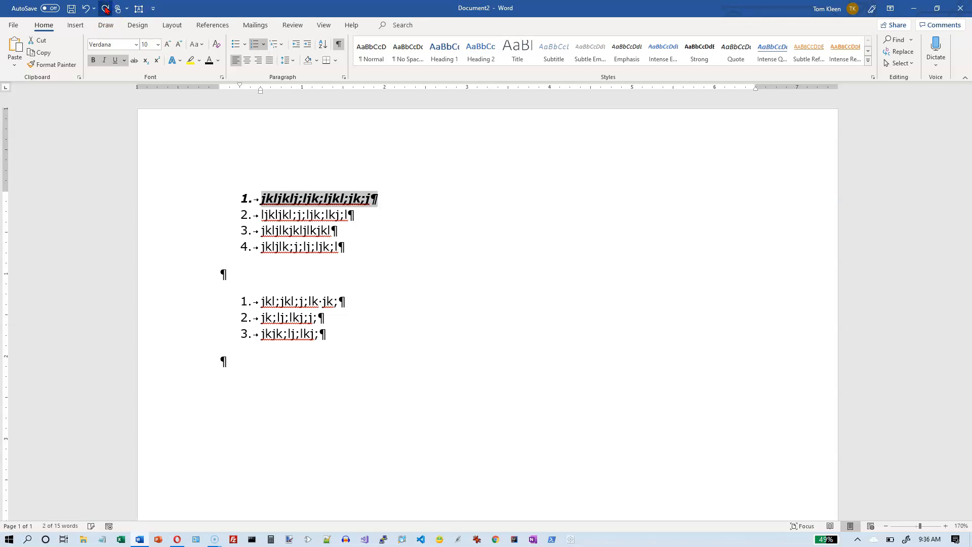
pyautogui.click(107, 9)
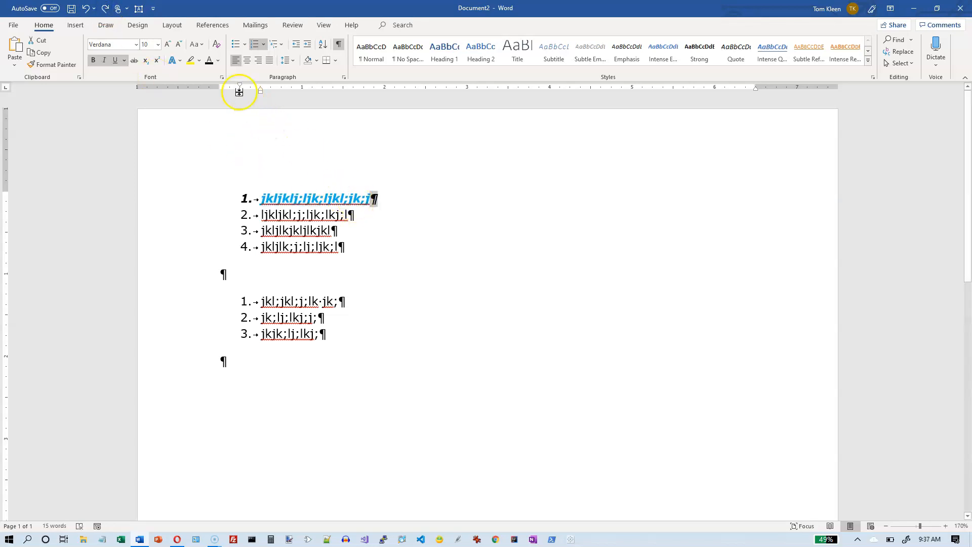
pyautogui.click(218, 61)
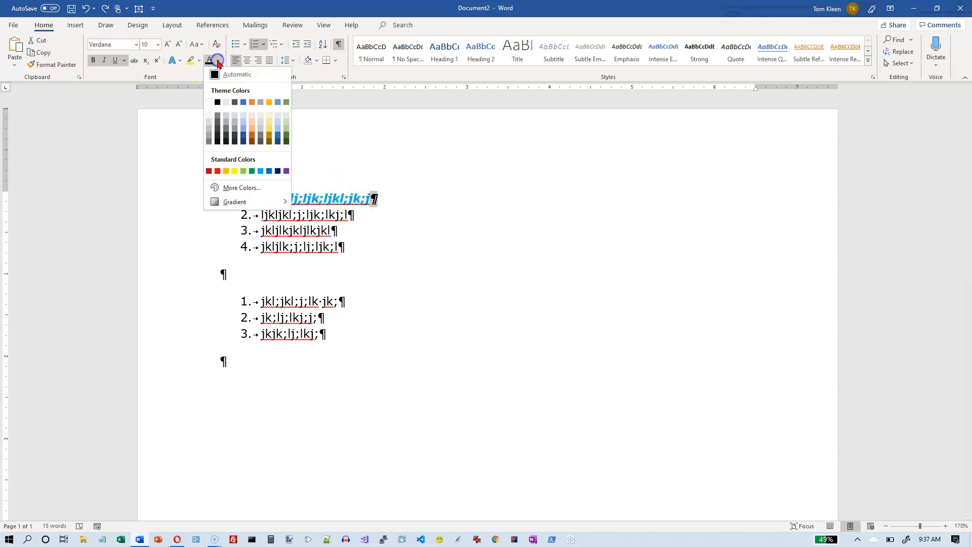
pyautogui.click(260, 171)
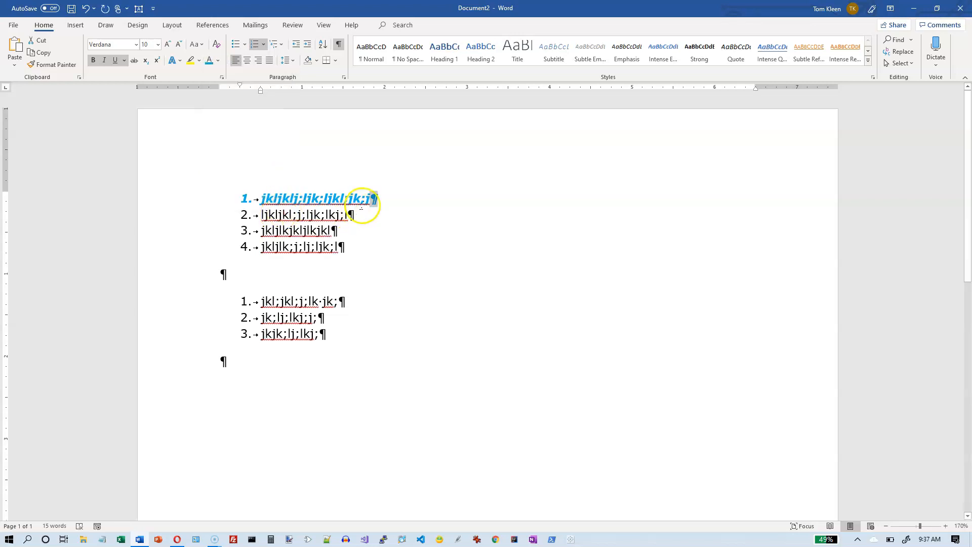
# Step: Copy the first item's formatted paragraph mark and paste it over the paragraph marks of items 2 and 3
pyautogui.click(371, 198)
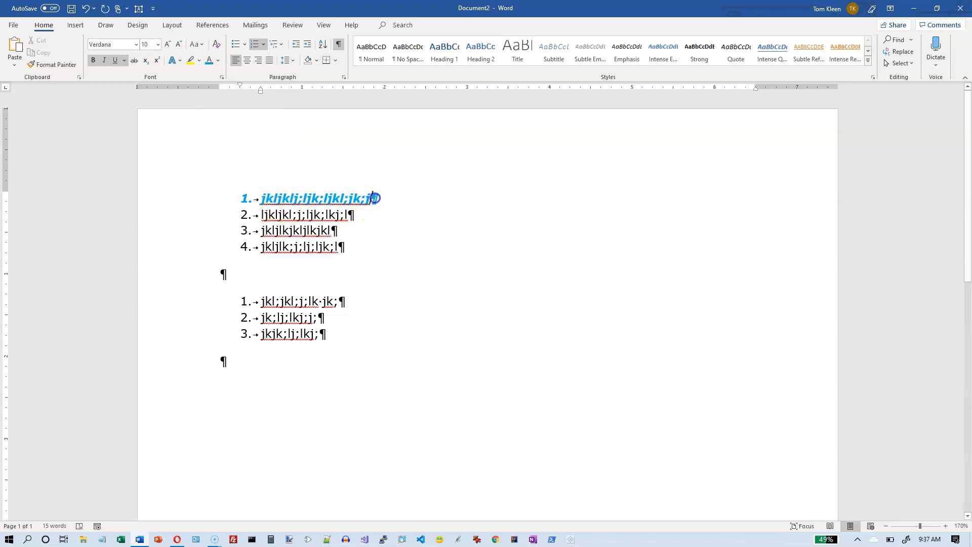
pyautogui.moveTo(379, 198); pyautogui.dragTo(421, 205)
pyautogui.click(391, 209)
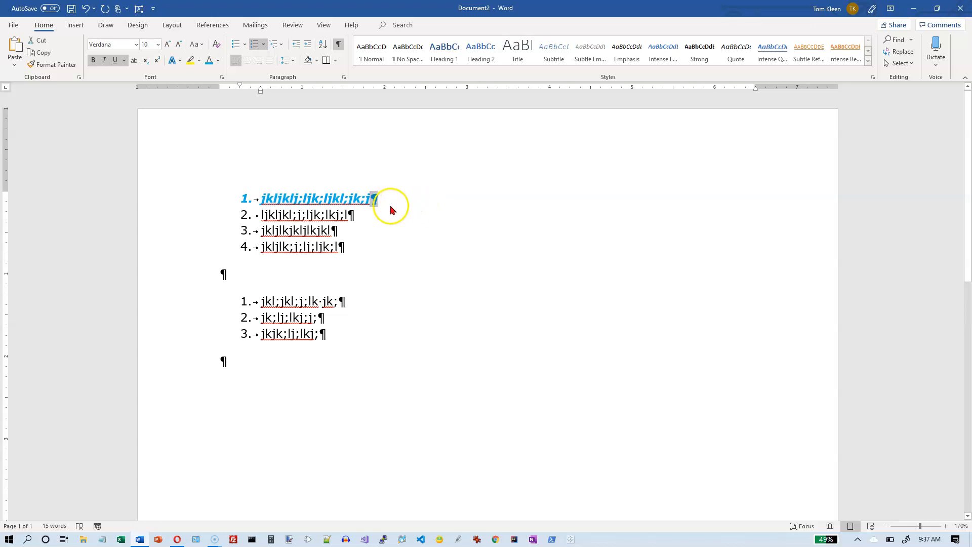
pyautogui.moveTo(352, 216); pyautogui.dragTo(356, 215)
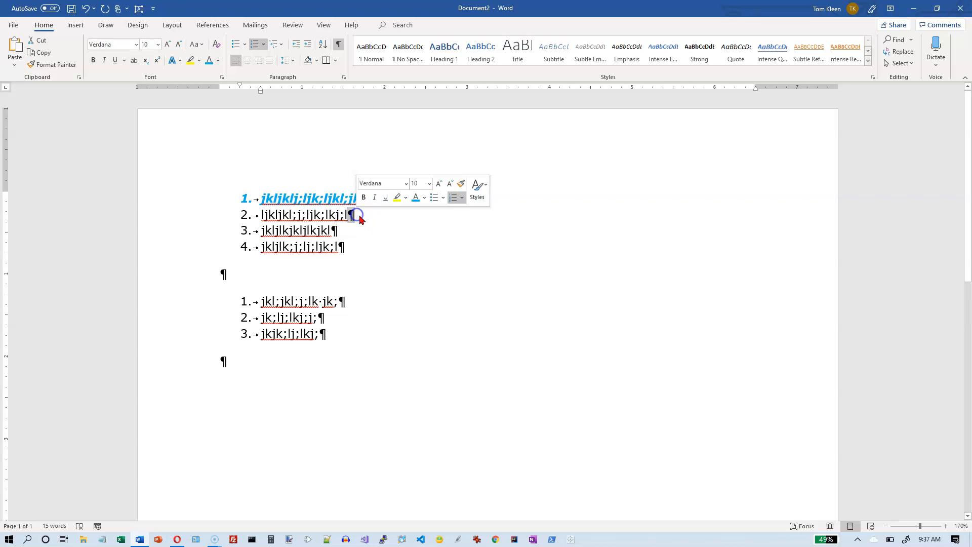
pyautogui.hotkey('ctrl', 'v')
pyautogui.hotkey('ctrl', 'v')
# Step: Paste the copied paragraph mark at the end of item 4, and turn the extra empty item 5 into an unnumbered paragraph
pyautogui.click(342, 246)
pyautogui.click(339, 246)
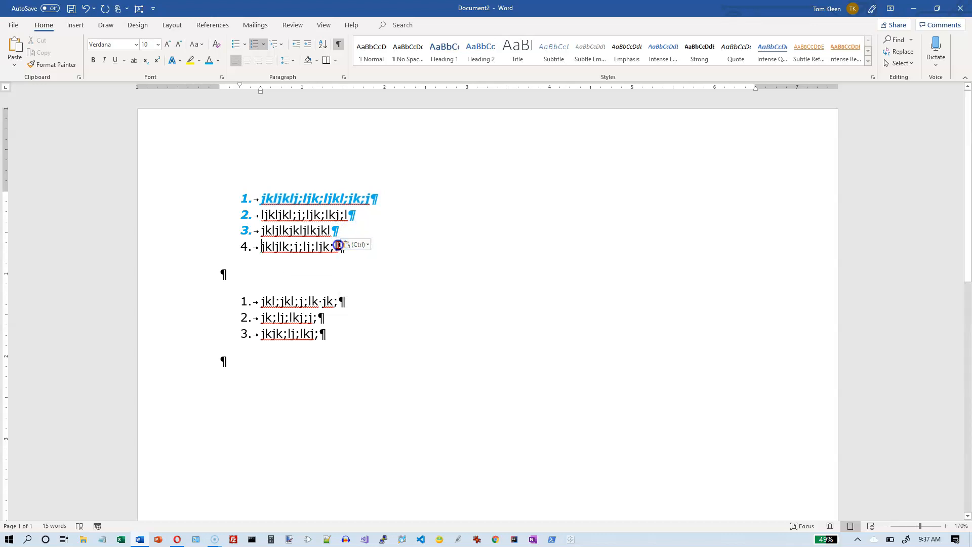
pyautogui.press('Escape')
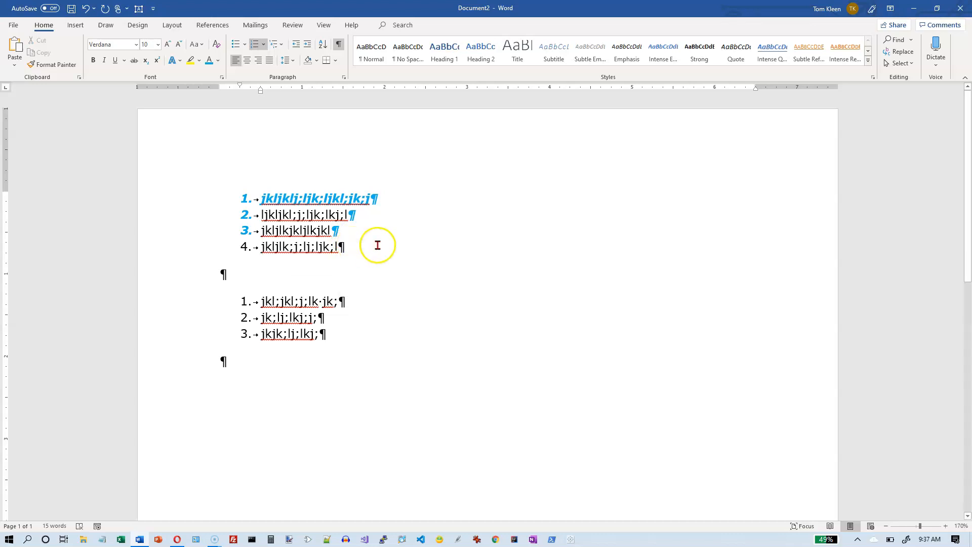
pyautogui.click(341, 246)
pyautogui.hotkey('ctrl', 'v')
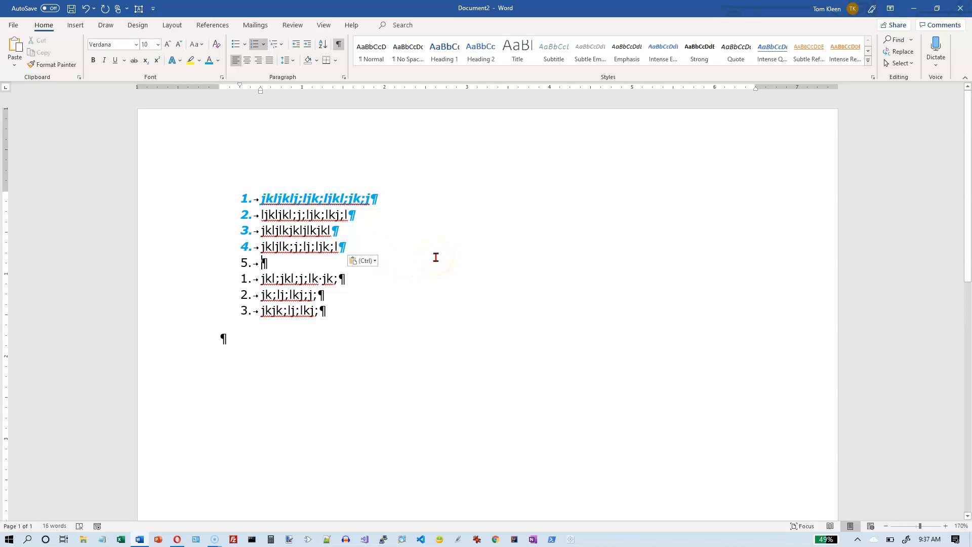
pyautogui.press('Return')
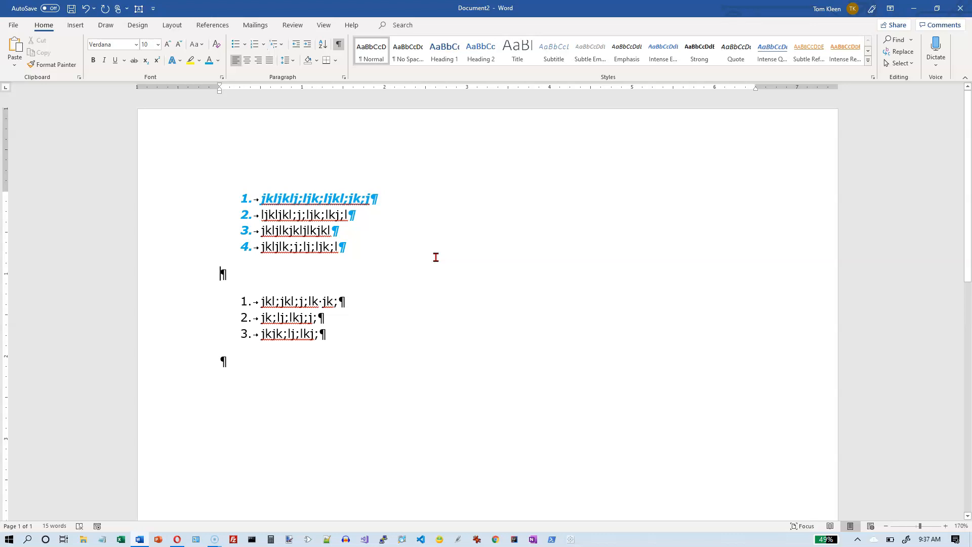